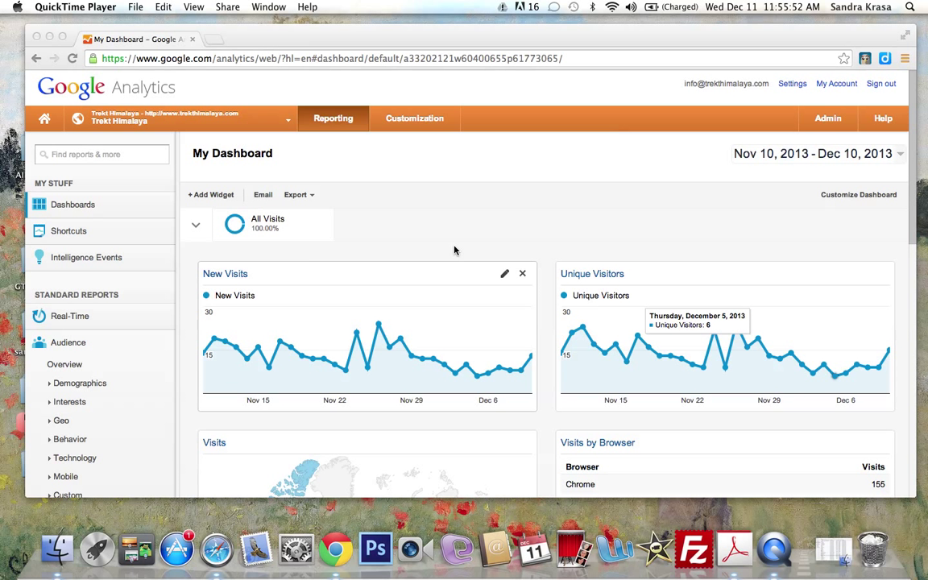
Start a new dashboard by importing the Social Media Dashboard configuration from the gallery
click(87, 205)
click(74, 208)
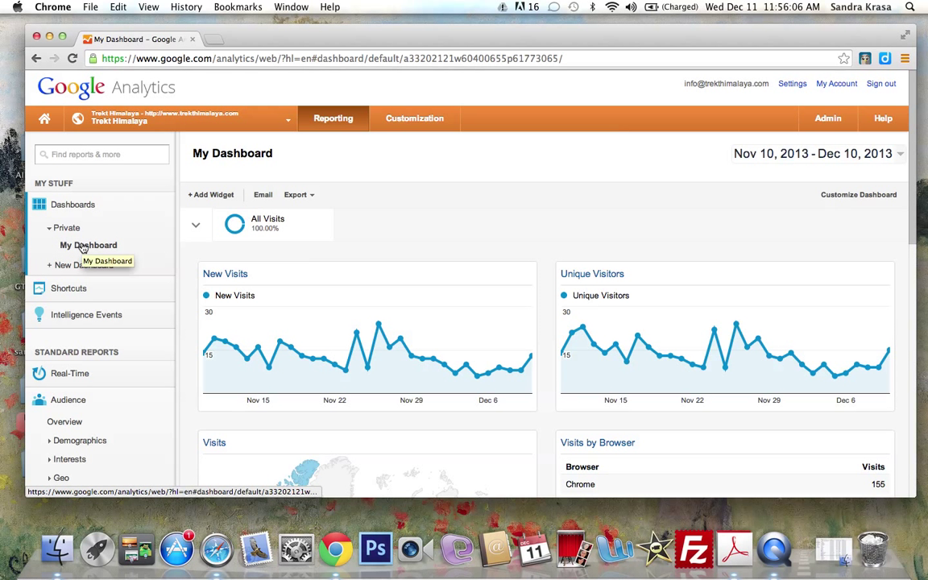
click(71, 266)
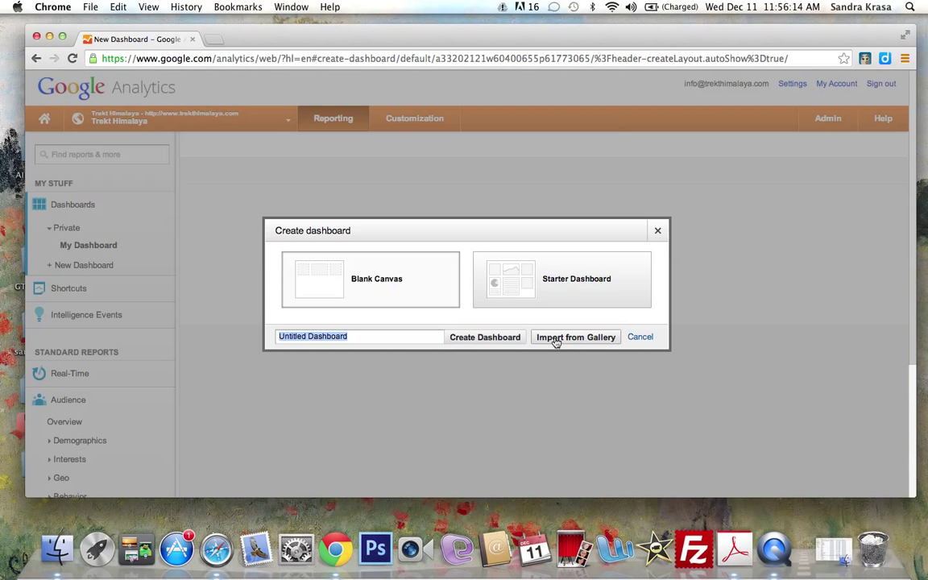
click(555, 342)
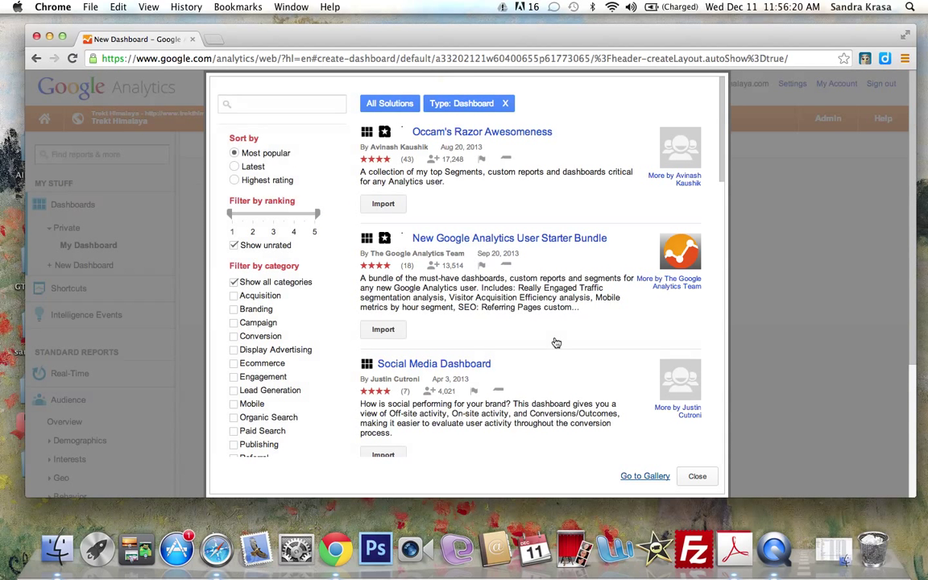
click(422, 367)
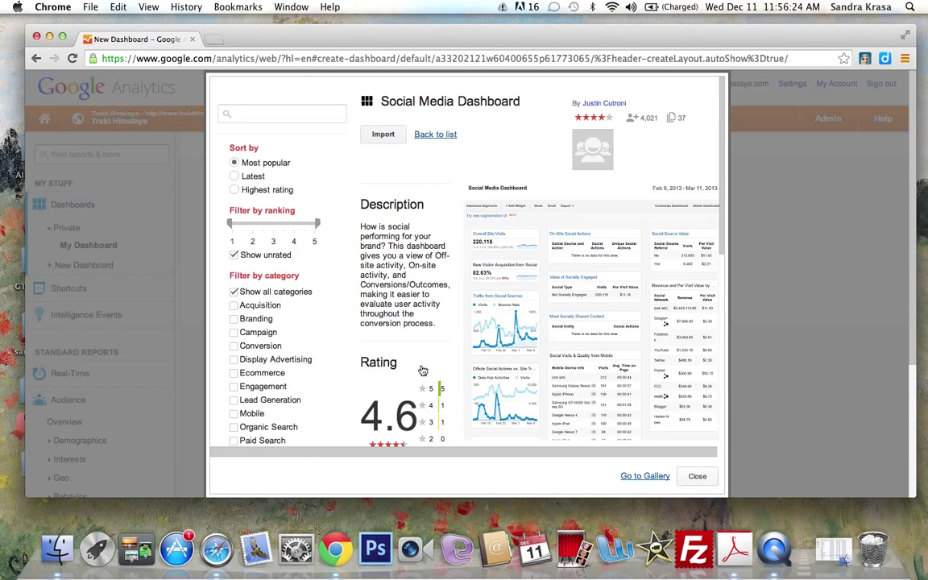
click(383, 134)
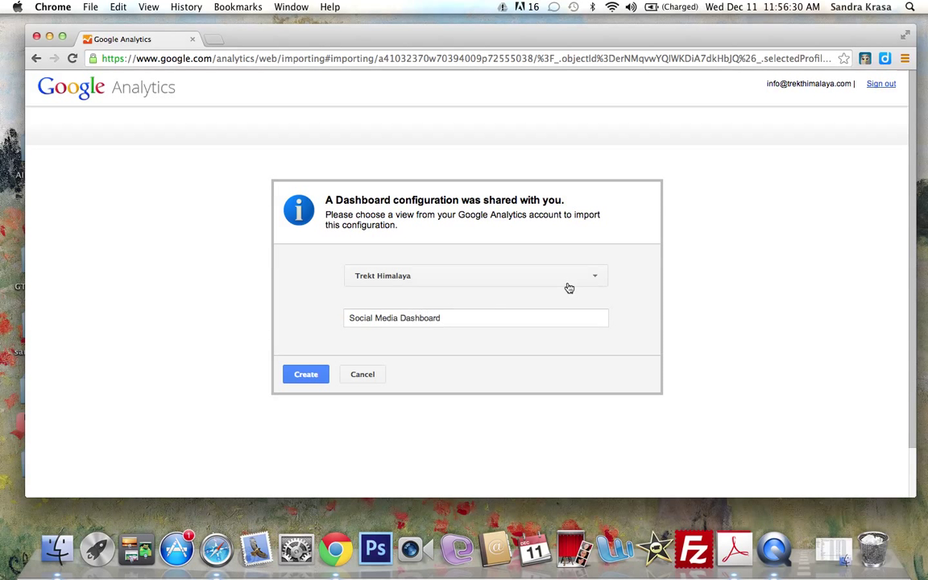
Create the imported Social Media Dashboard in the Trekt Himalaya view
click(596, 276)
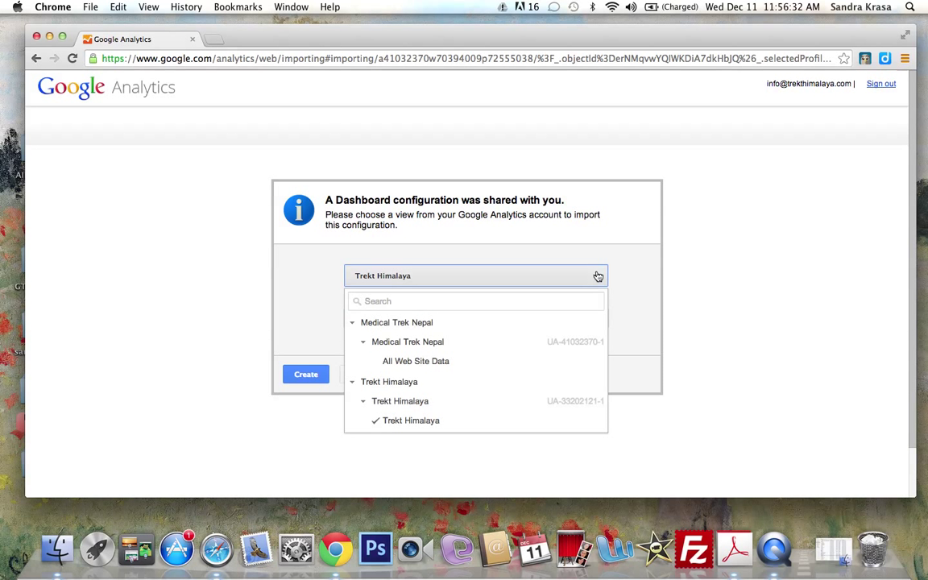
click(381, 383)
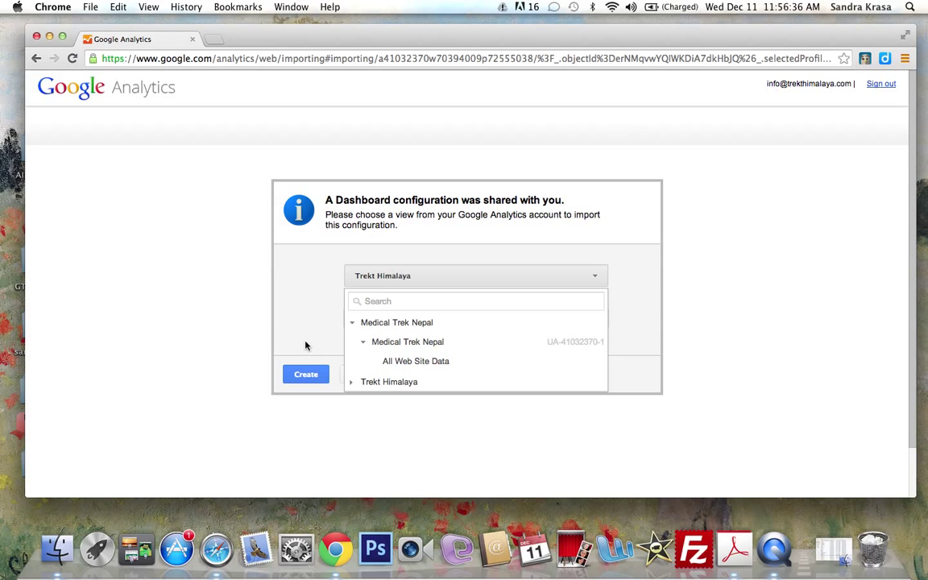
click(306, 375)
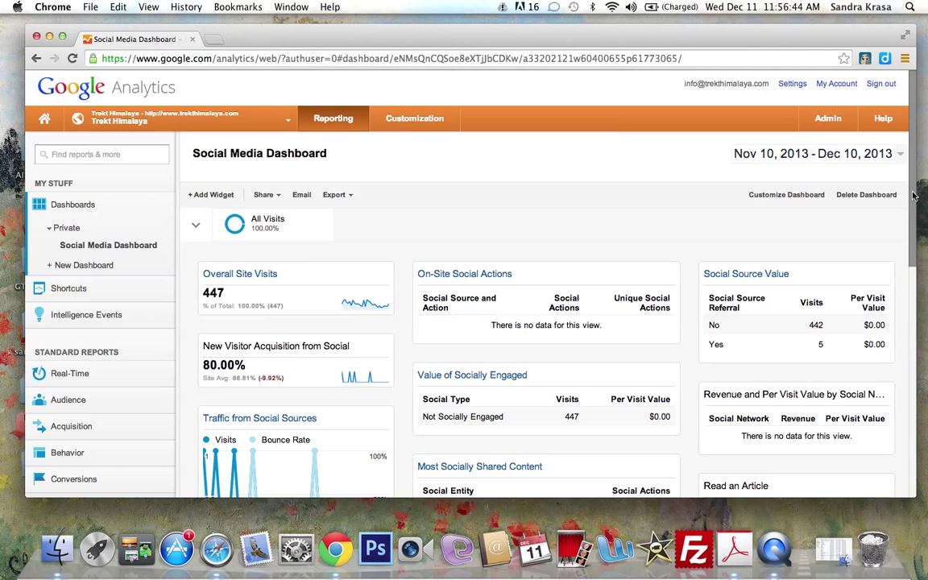
Look over the Social Media Dashboard's widgets and delete the On-Site Social Actions widget
mouse_move(913, 195)
mouse_down()
mouse_move(916, 413)
mouse_move(925, 319)
mouse_move(924, 310)
mouse_move(925, 339)
mouse_move(912, 197)
mouse_up()
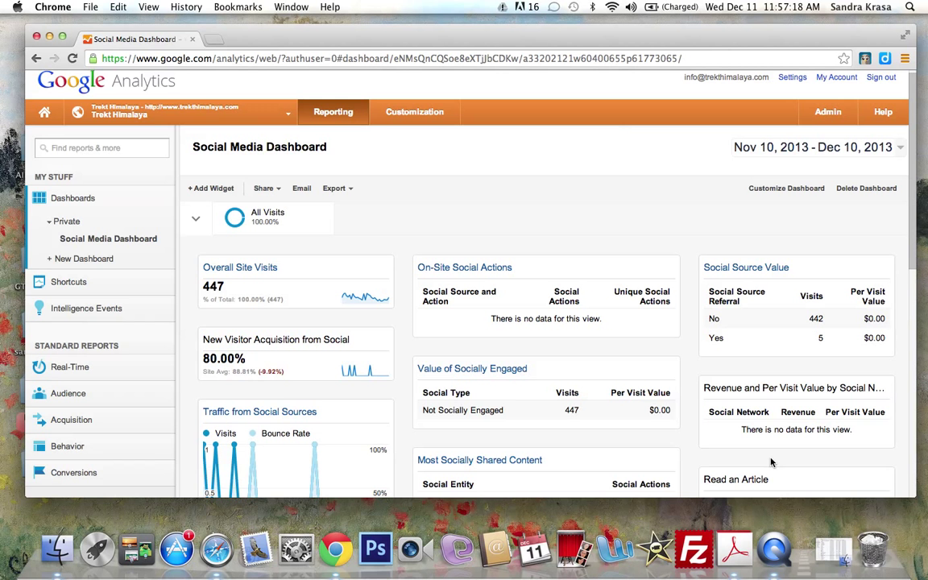
scroll(790, 451, down, 2)
scroll(748, 425, down, 2)
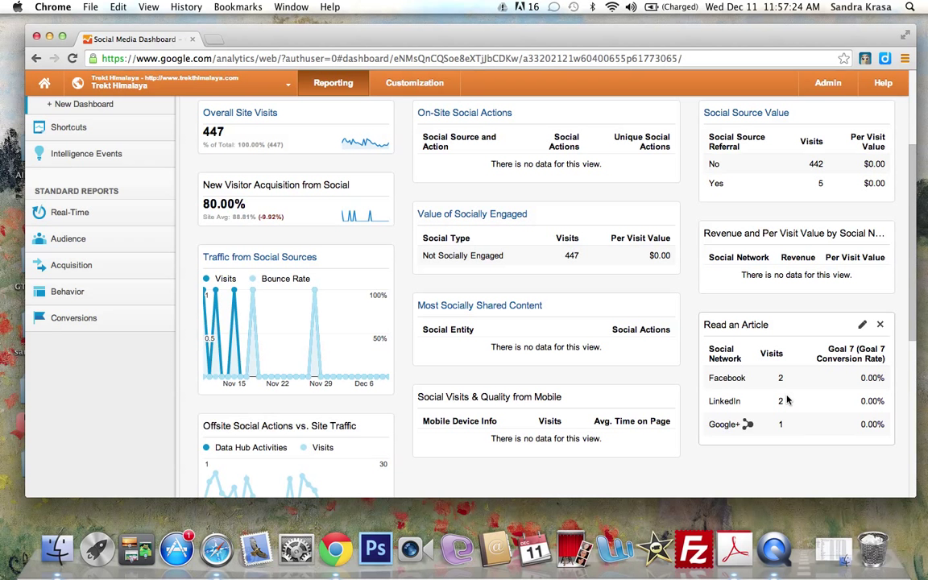
scroll(787, 401, up, 4)
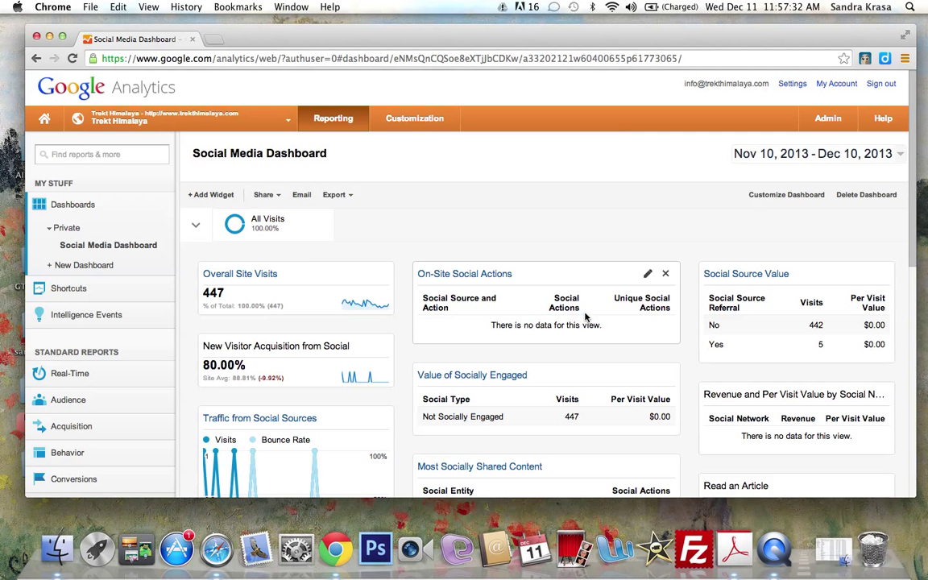
click(667, 277)
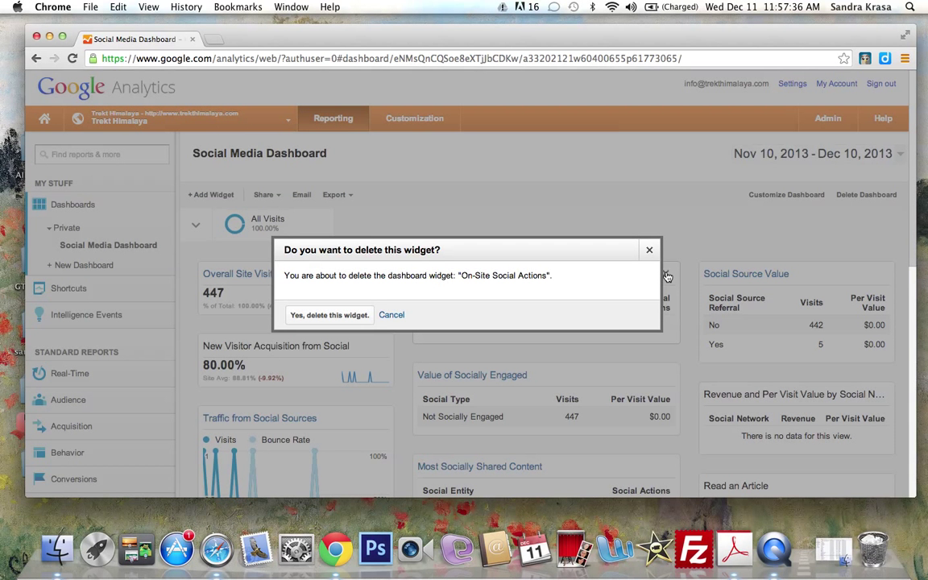
click(348, 315)
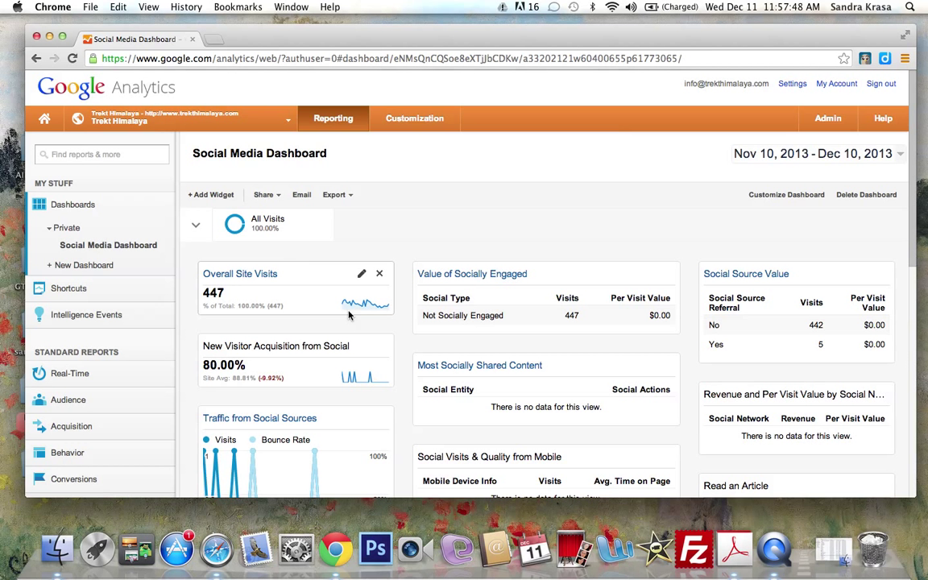
Start a new dashboard widget titled Locations and set it to the standard Table type
click(212, 196)
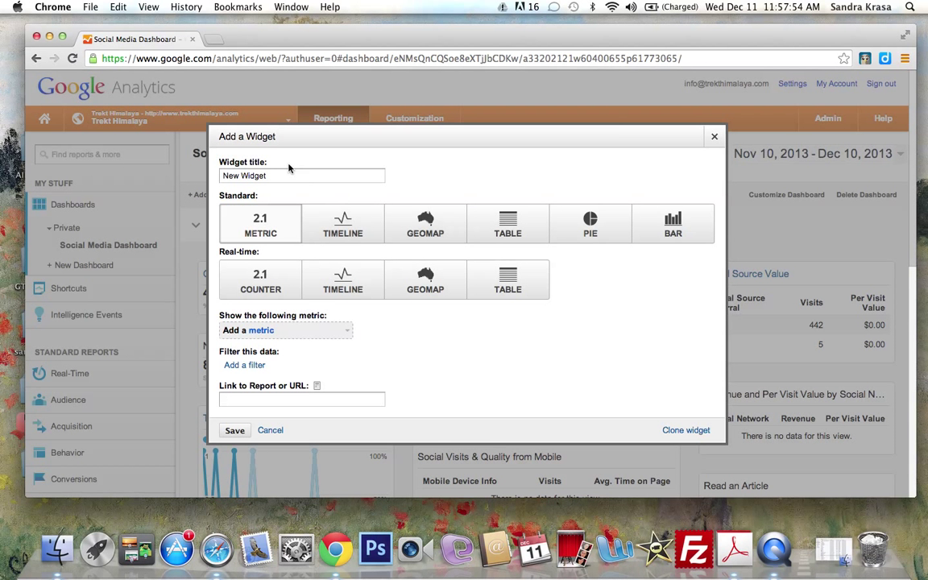
drag(267, 176, 188, 176)
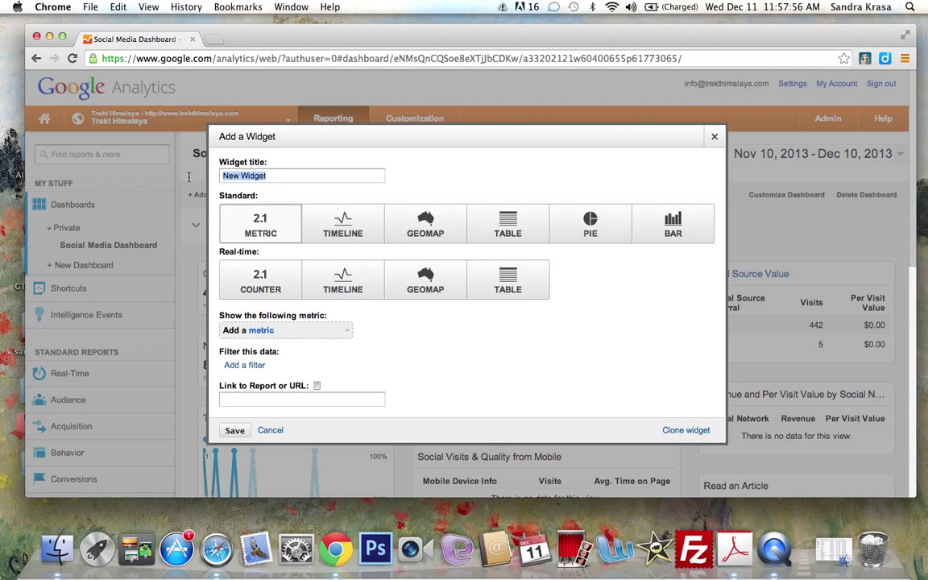
text(Locations)
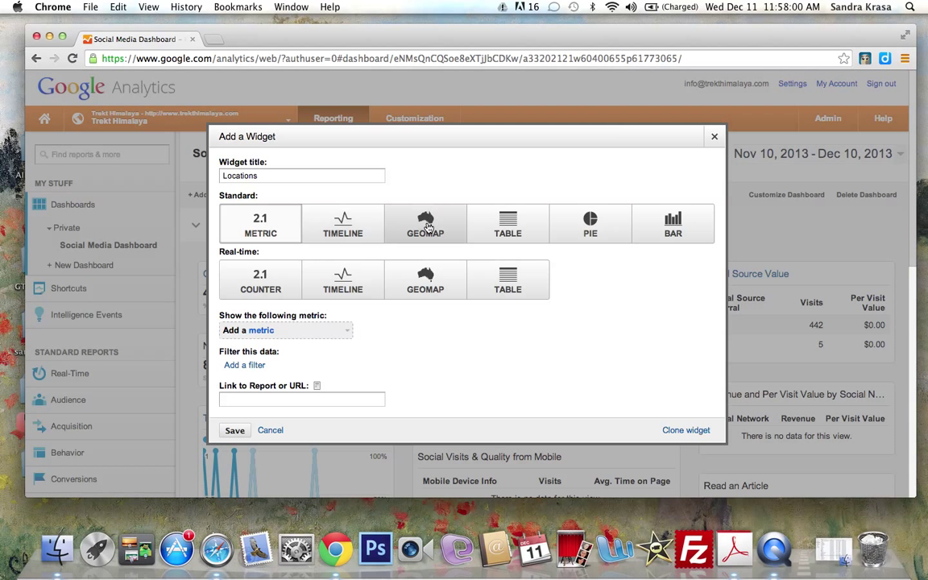
click(428, 228)
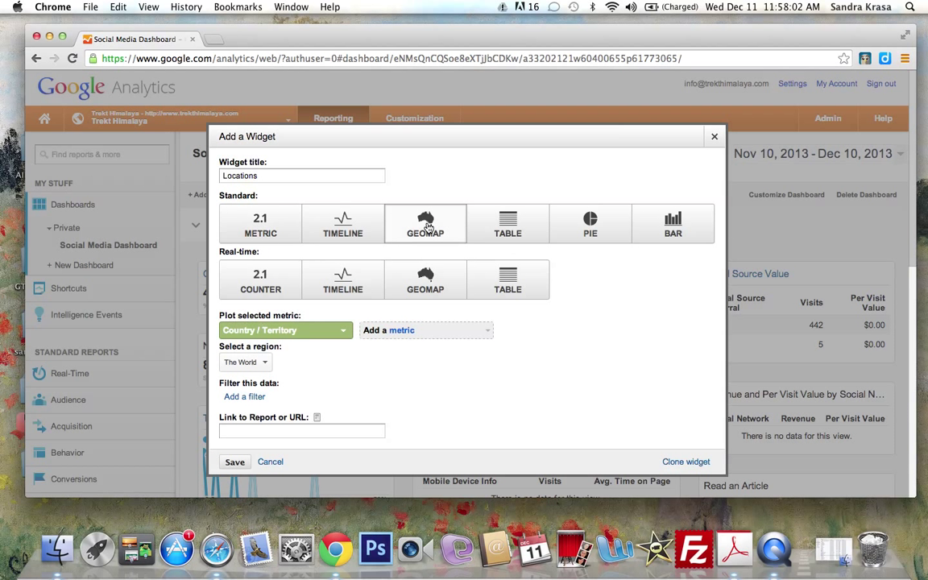
click(524, 230)
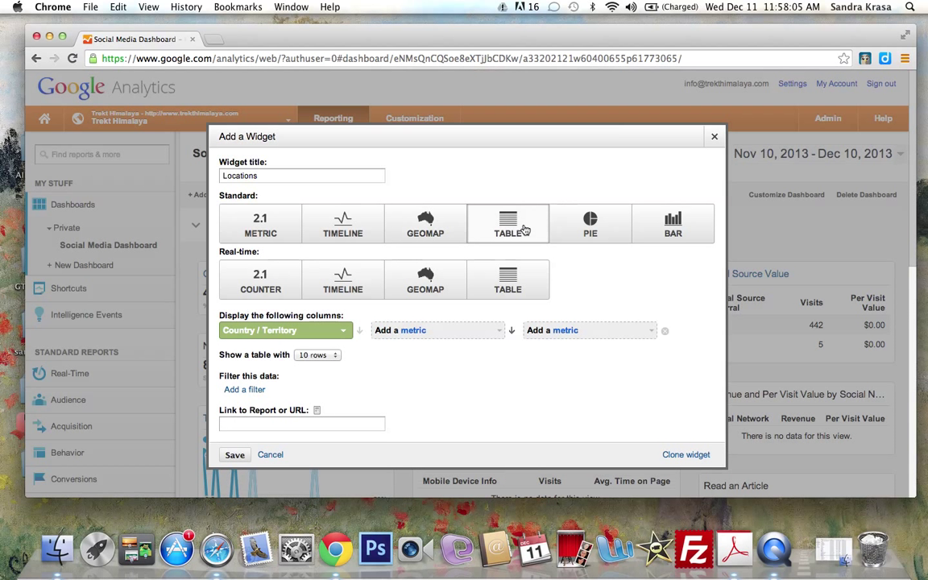
Add Visits and Pages / Visit as the Locations table's metric columns and save the widget
click(500, 332)
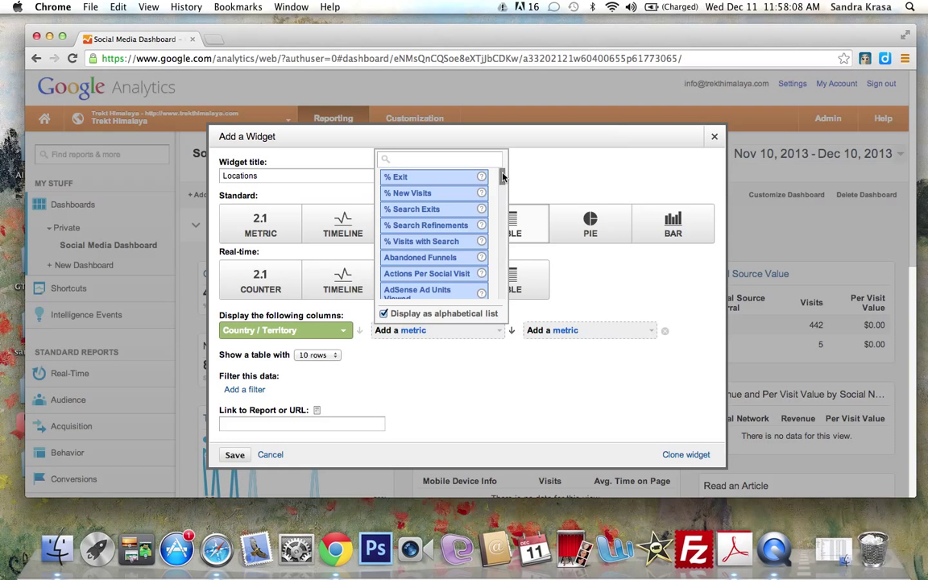
drag(501, 177, 502, 292)
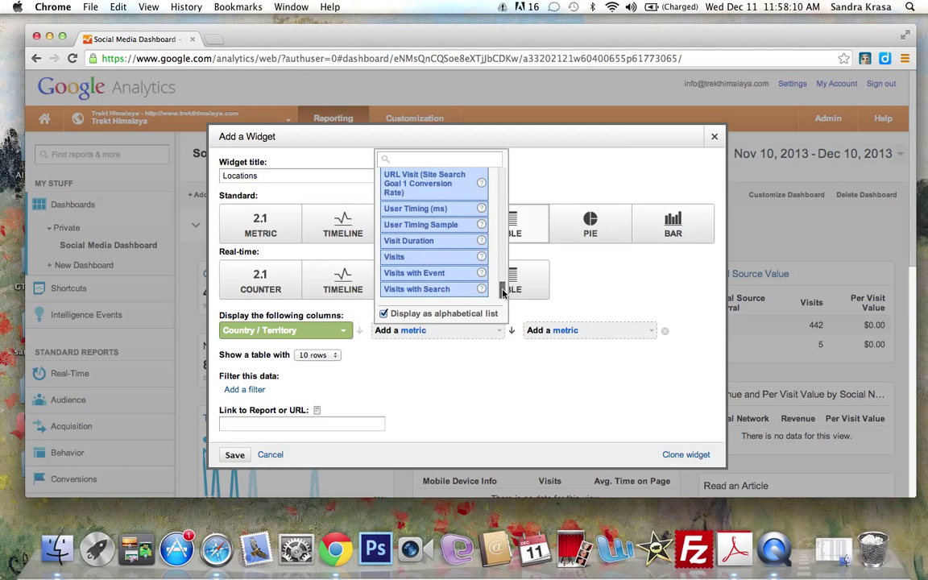
click(447, 257)
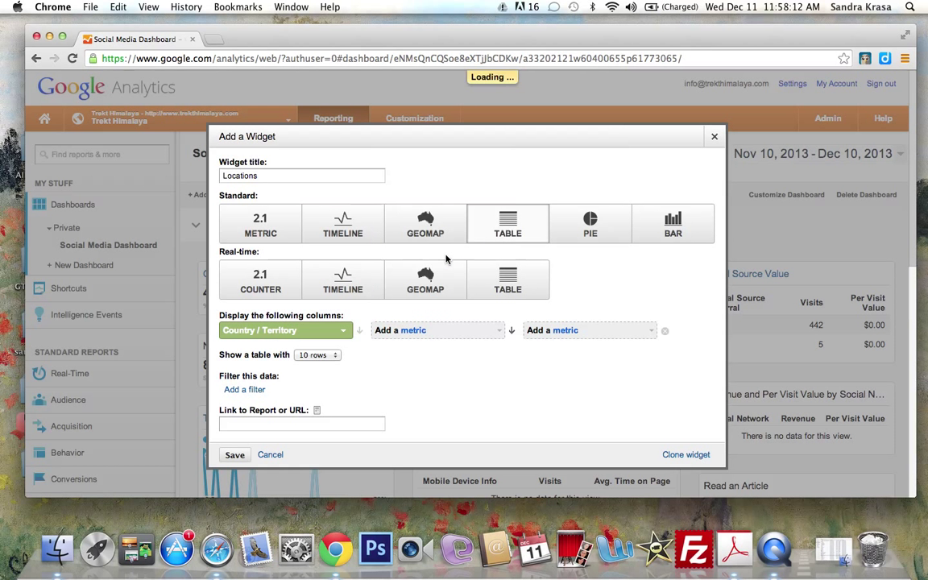
click(649, 332)
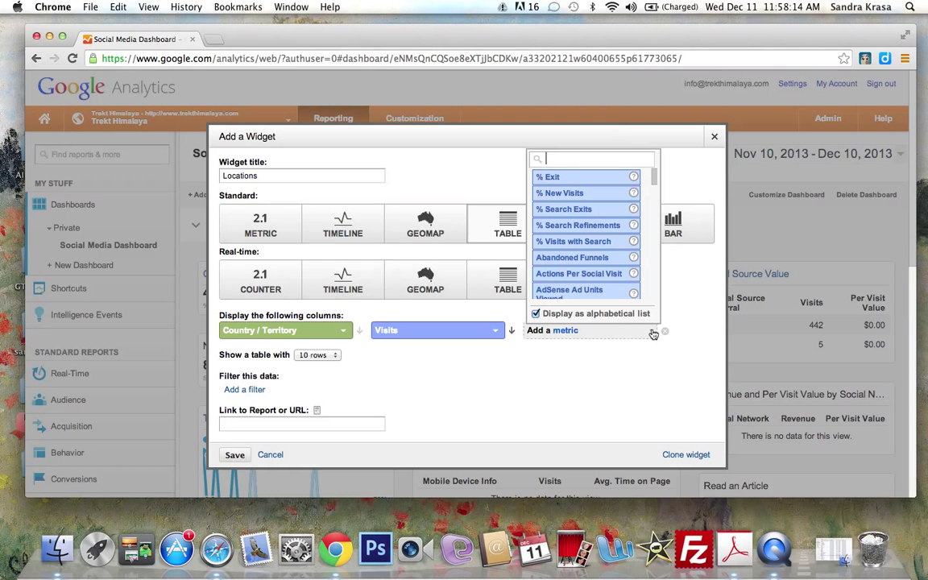
drag(655, 178, 653, 274)
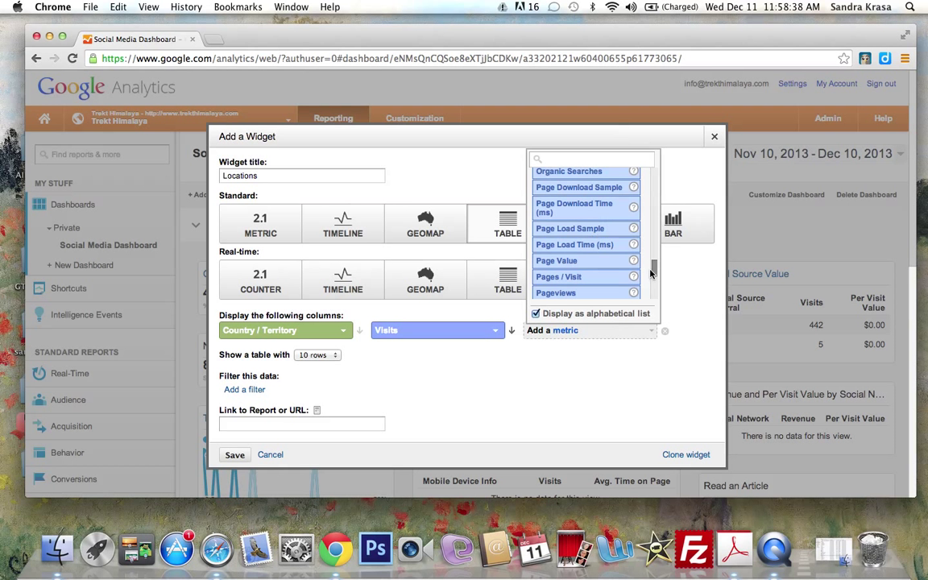
click(556, 277)
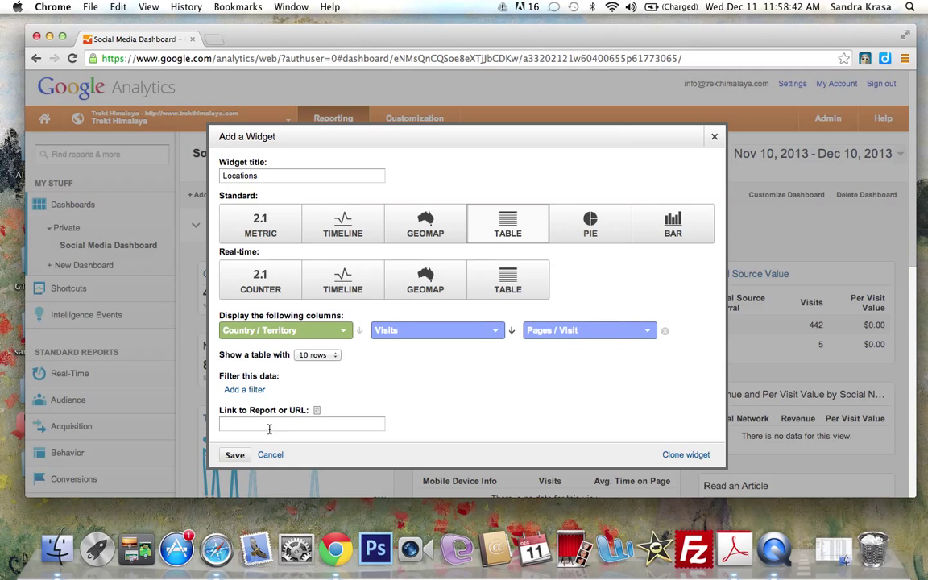
click(235, 453)
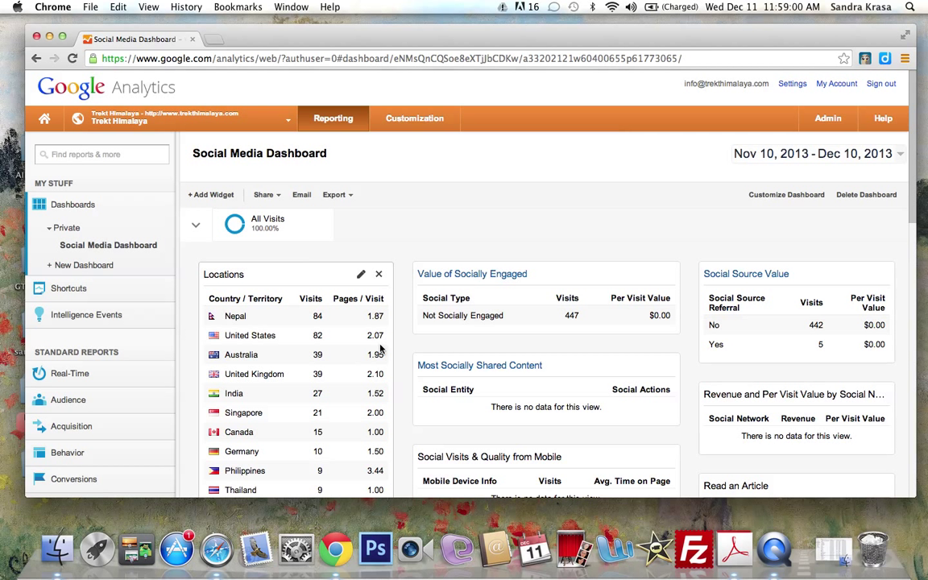
Add the Facebook and Twitter segments next to All Visits in the dashboard's segment selection
click(197, 227)
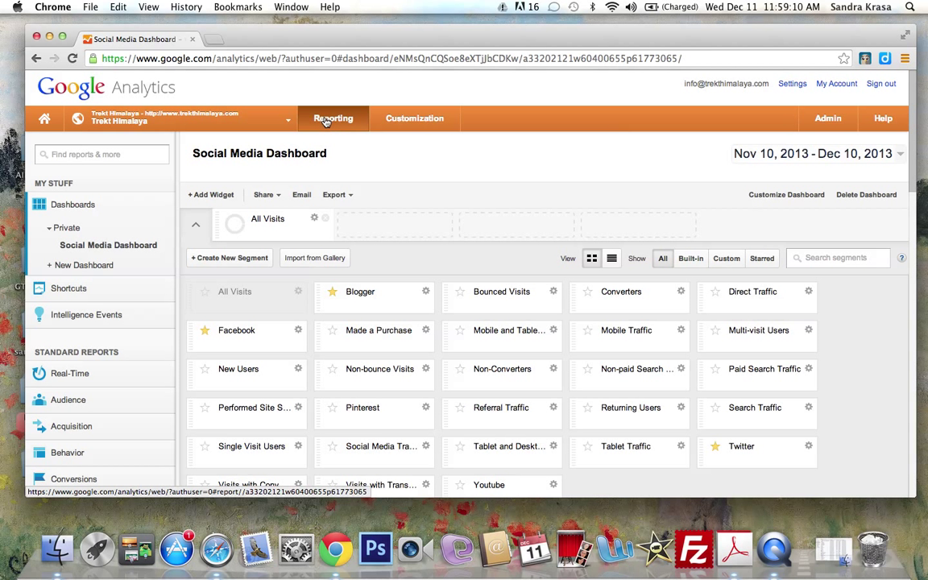
click(196, 225)
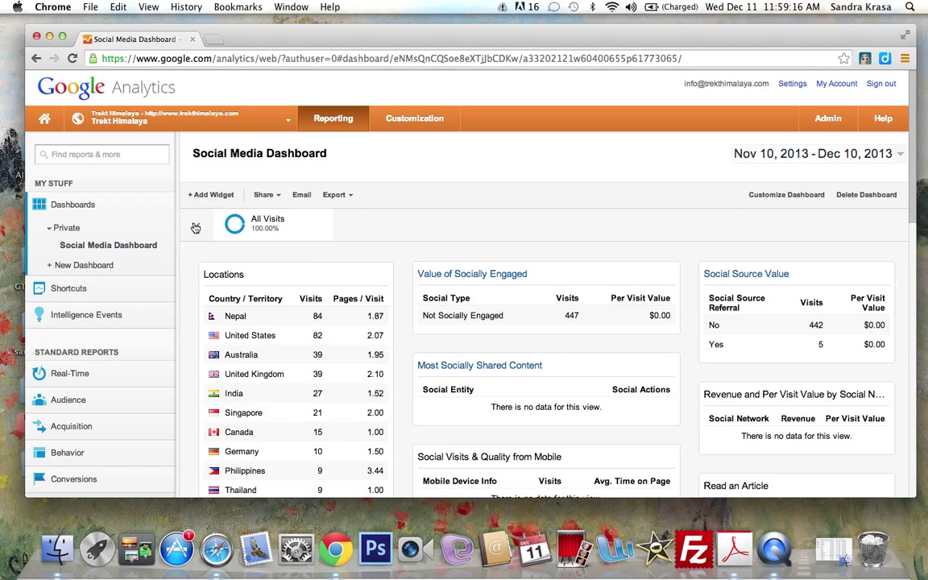
mouse_move(260, 230)
click(197, 226)
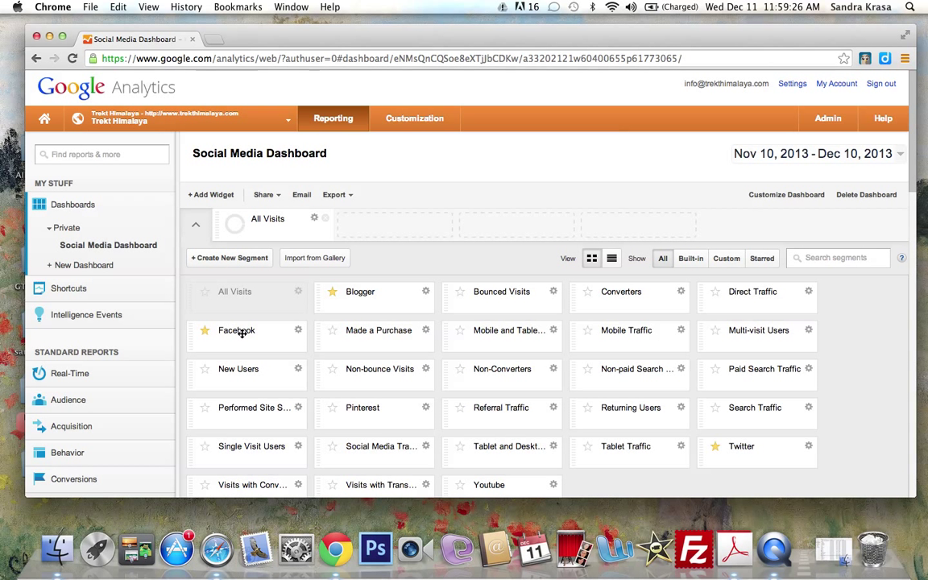
drag(241, 333, 392, 218)
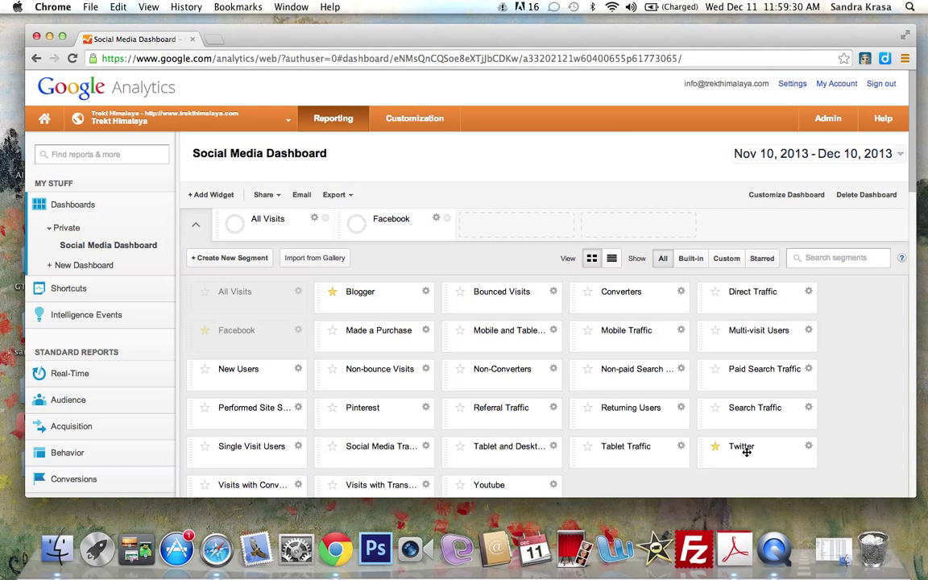
drag(741, 447, 502, 226)
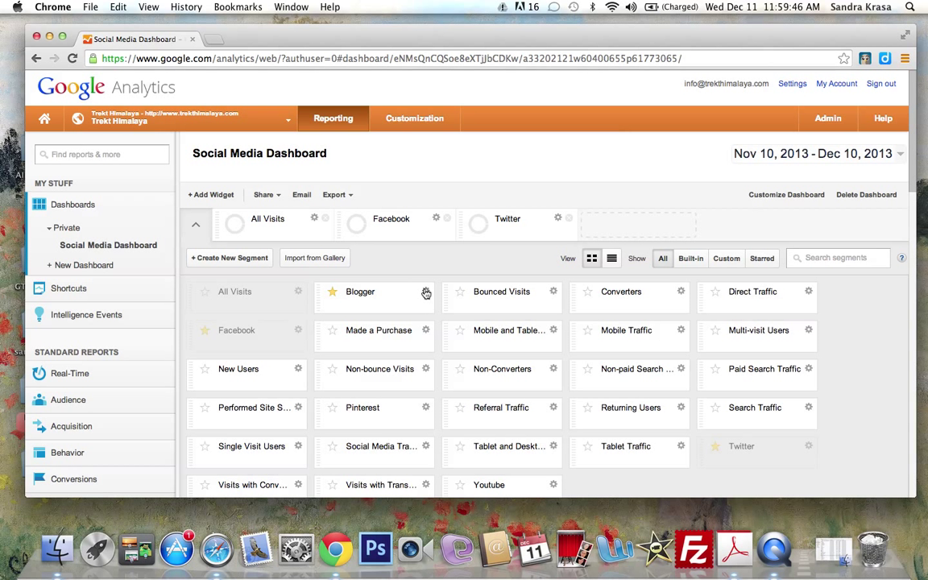
Copy the Blogger segment and set the copy's Source condition to contain travelpod.com
click(426, 294)
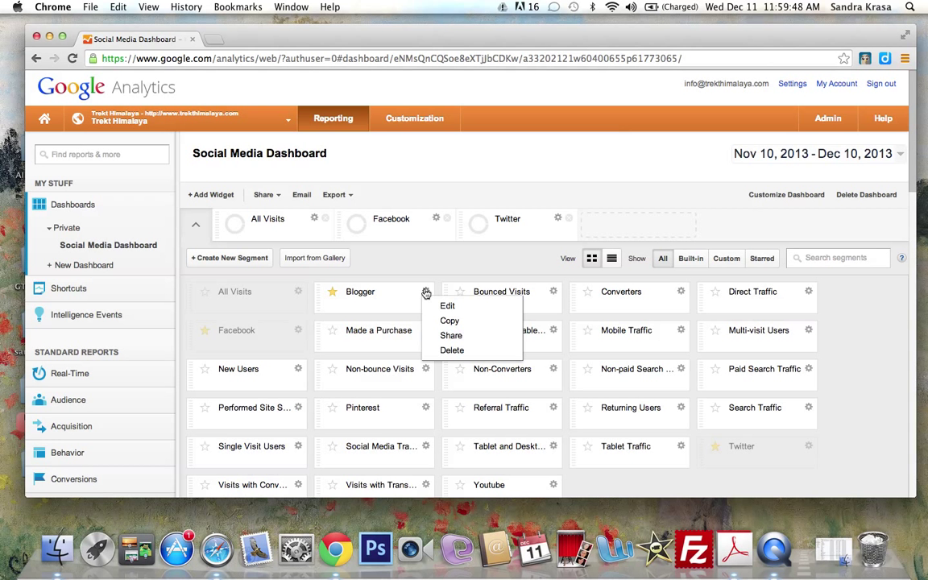
click(450, 321)
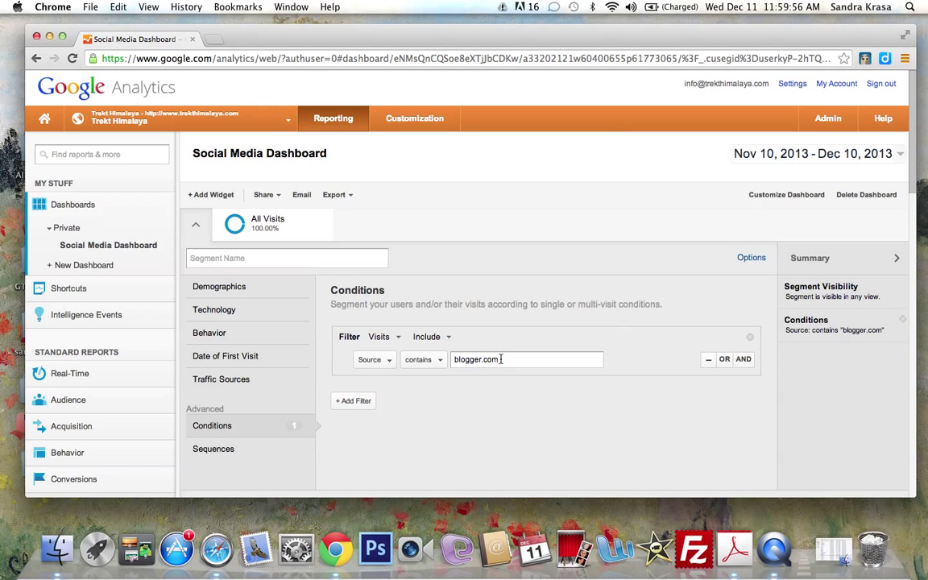
drag(501, 360, 443, 363)
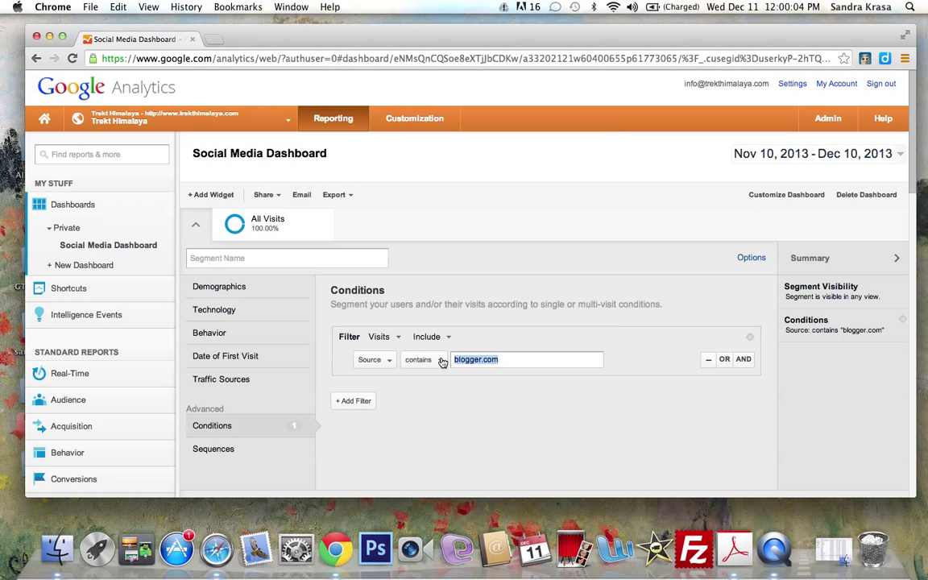
text(tra)
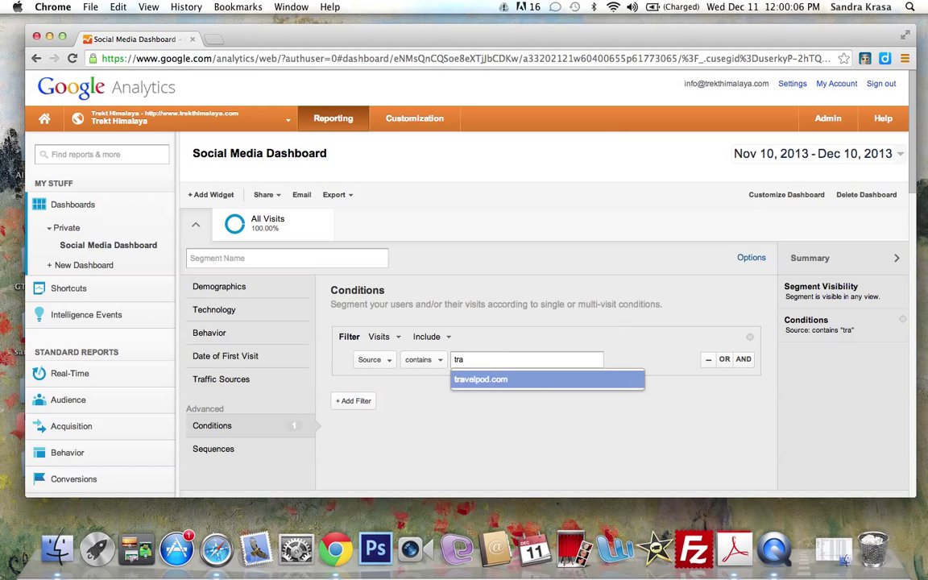
click(490, 382)
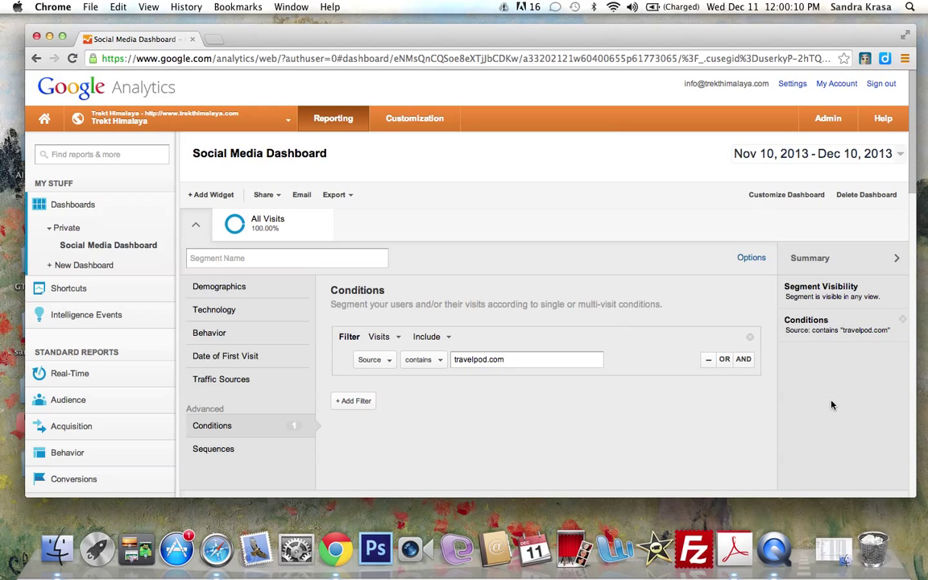
Name the travelpod.com segment Travel Pod and save it
scroll(832, 406, down, 5)
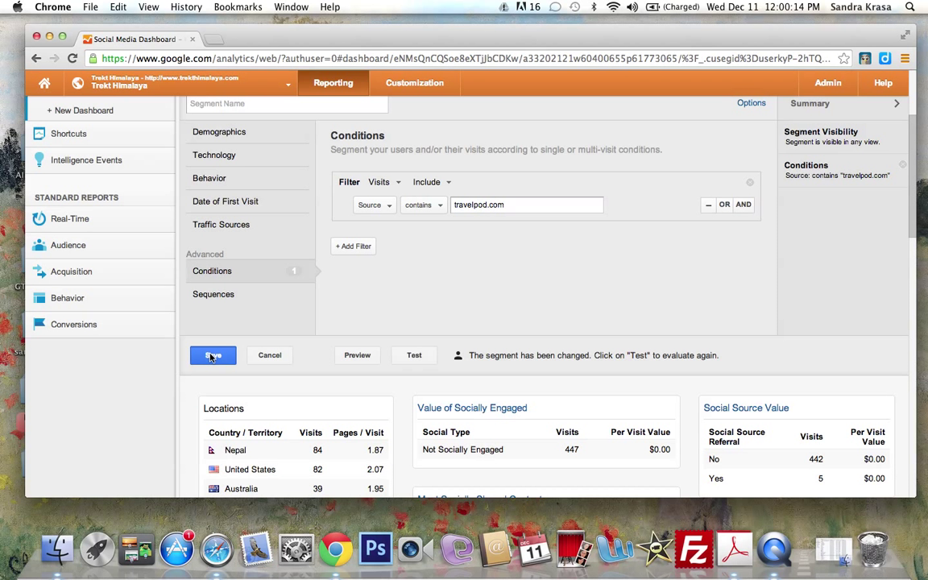
click(212, 356)
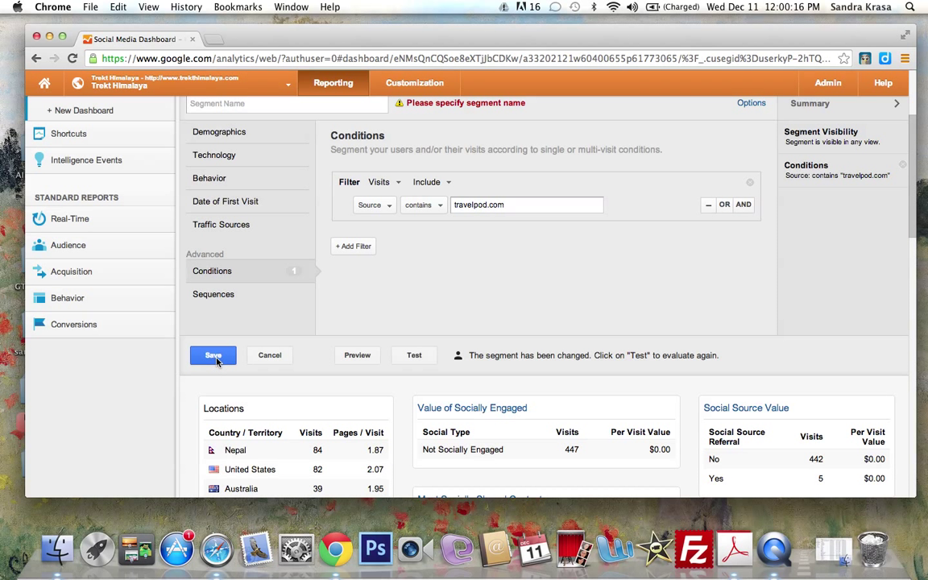
click(246, 103)
text(Travel Pod)
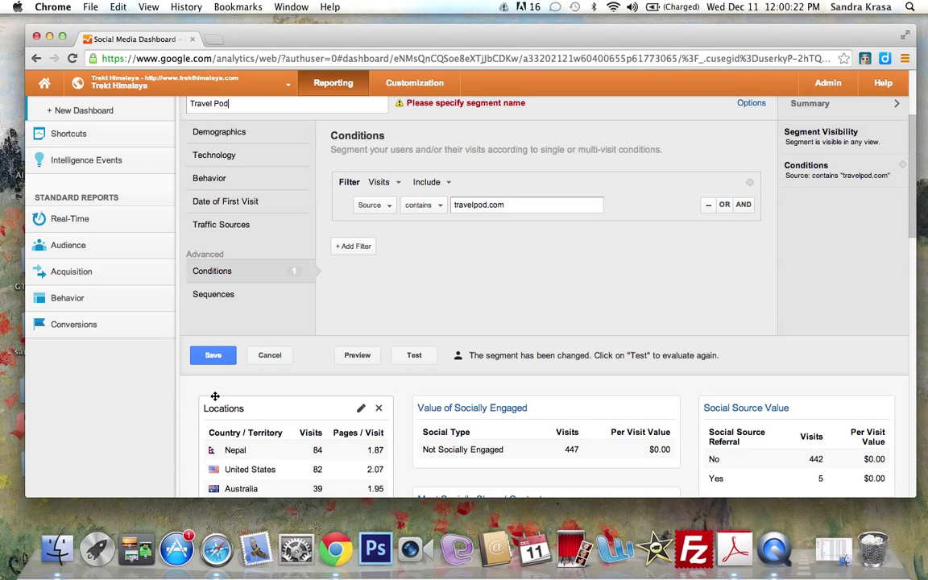
click(215, 359)
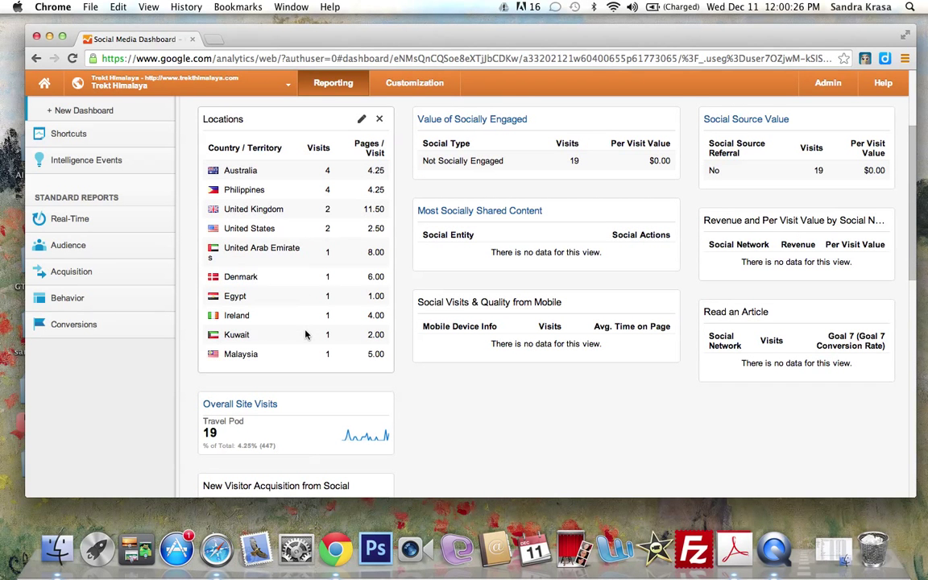
Add the All Visits, Facebook and Twitter segments to the dashboard's segment selection alongside Travel Pod
scroll(306, 332, up, 3)
scroll(464, 282, up, 1)
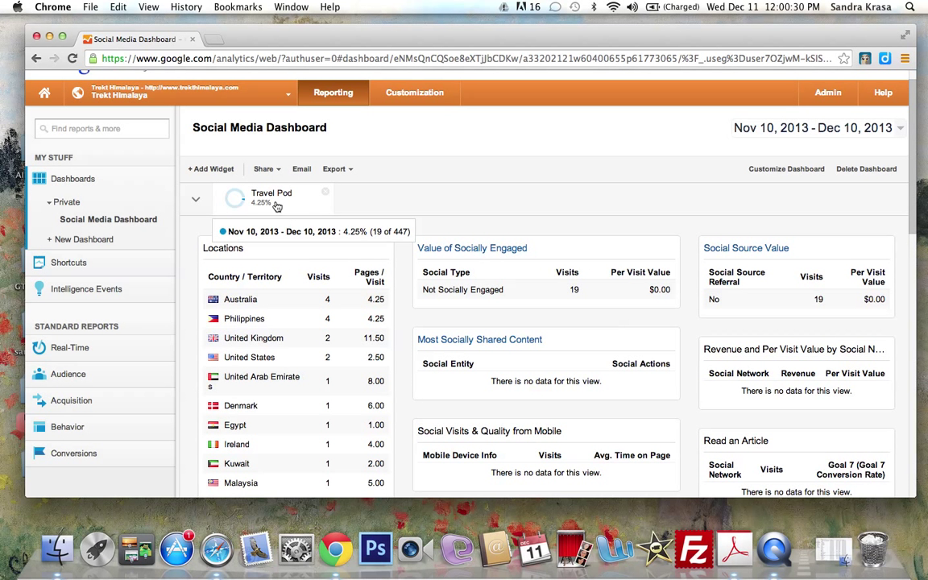
click(195, 202)
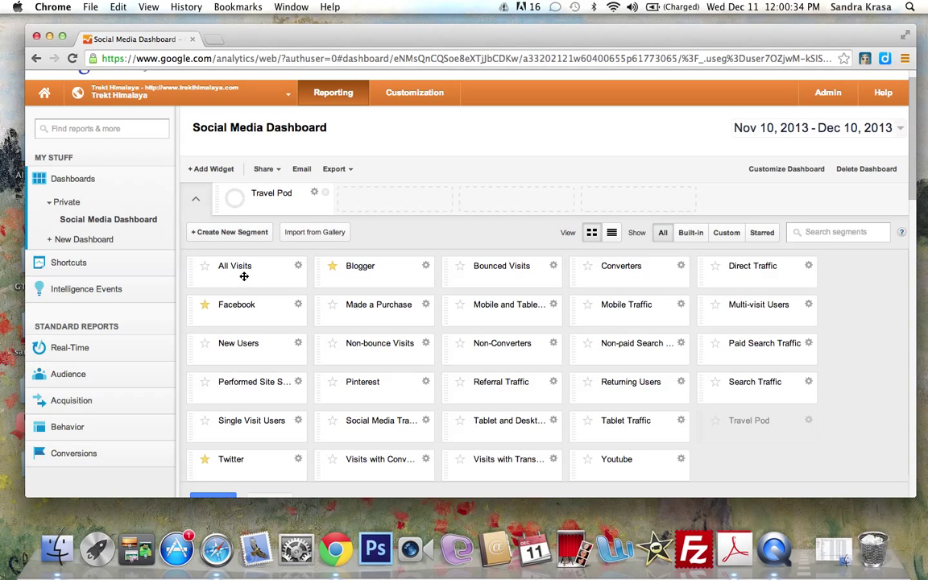
drag(244, 277, 269, 203)
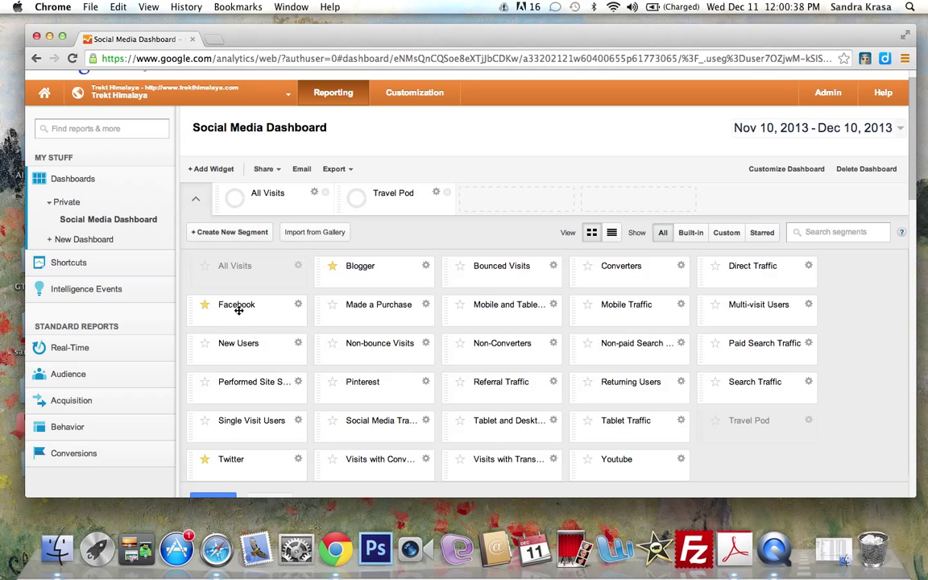
drag(241, 304, 511, 195)
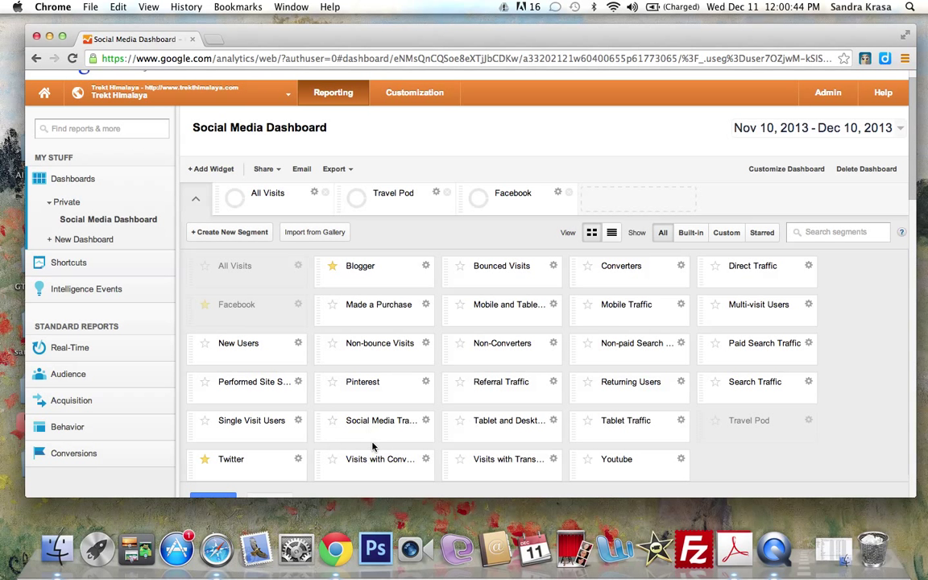
drag(234, 463, 625, 192)
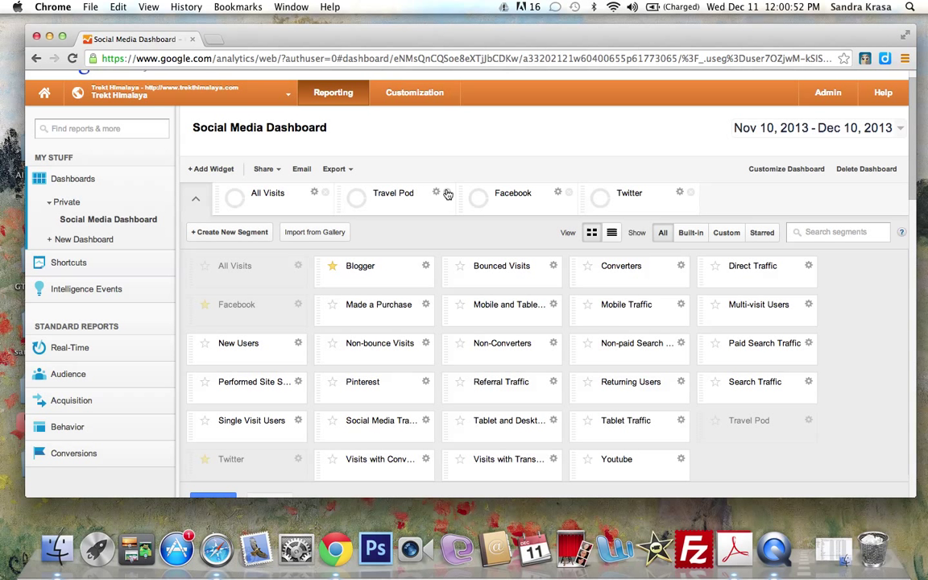
Remove Travel Pod from the segment selection and apply the remaining segments to the dashboard
click(447, 192)
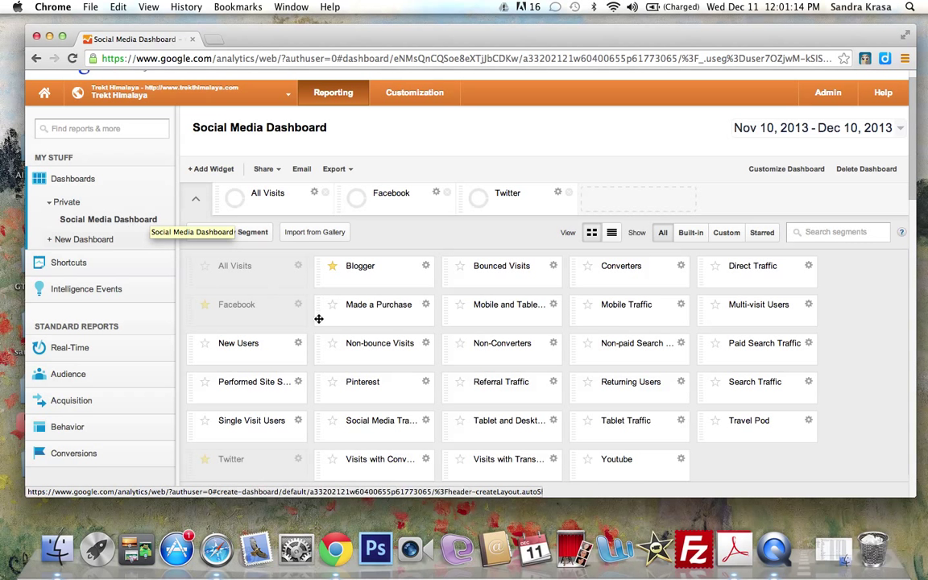
scroll(857, 333, down, 2)
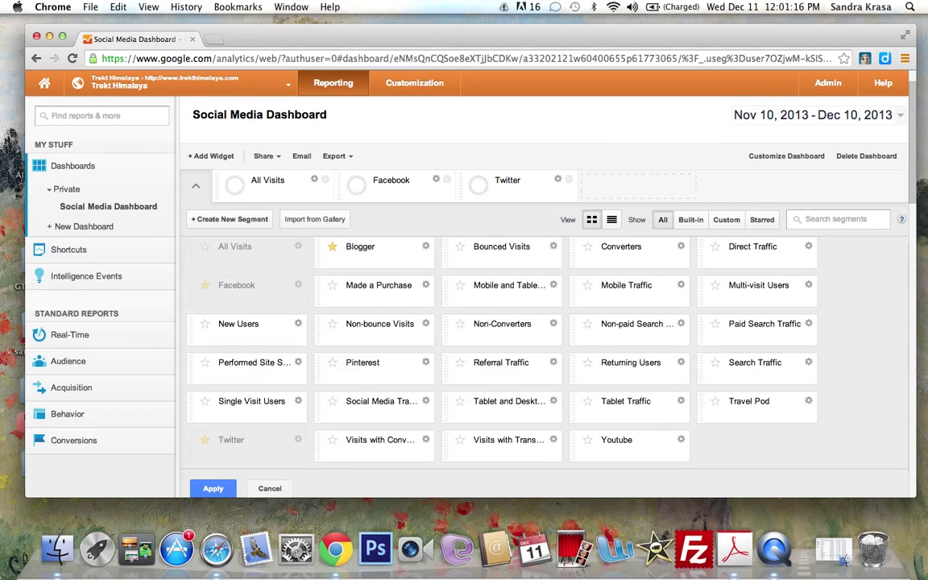
click(211, 451)
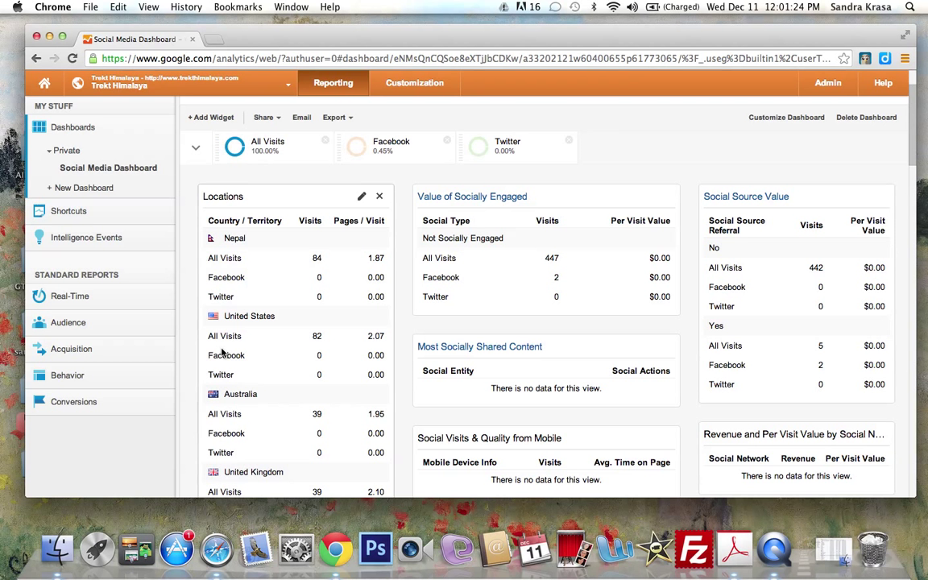
Review the per-country segment breakdown in the Locations widget and the segment figures in the neighbouring widgets
scroll(262, 342, down, 3)
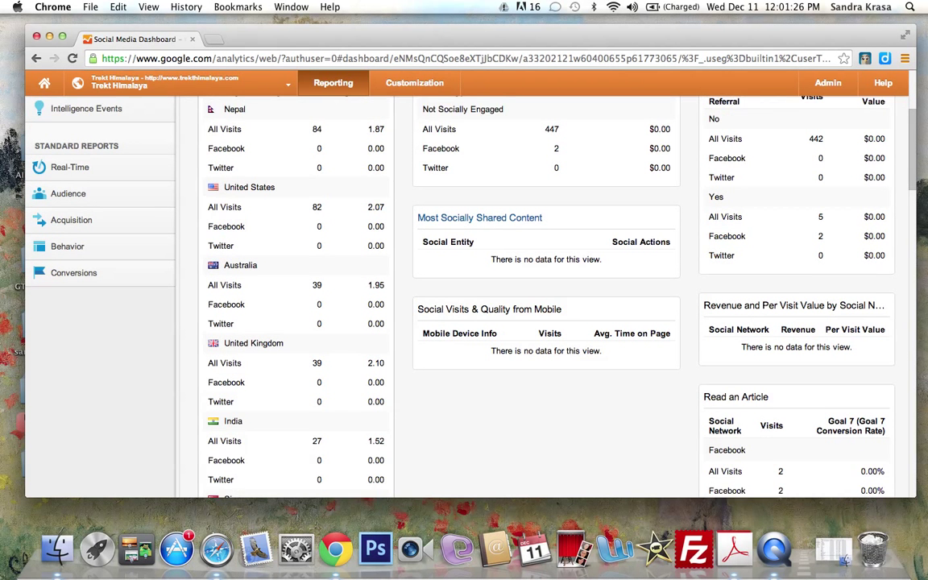
scroll(267, 365, down, 5)
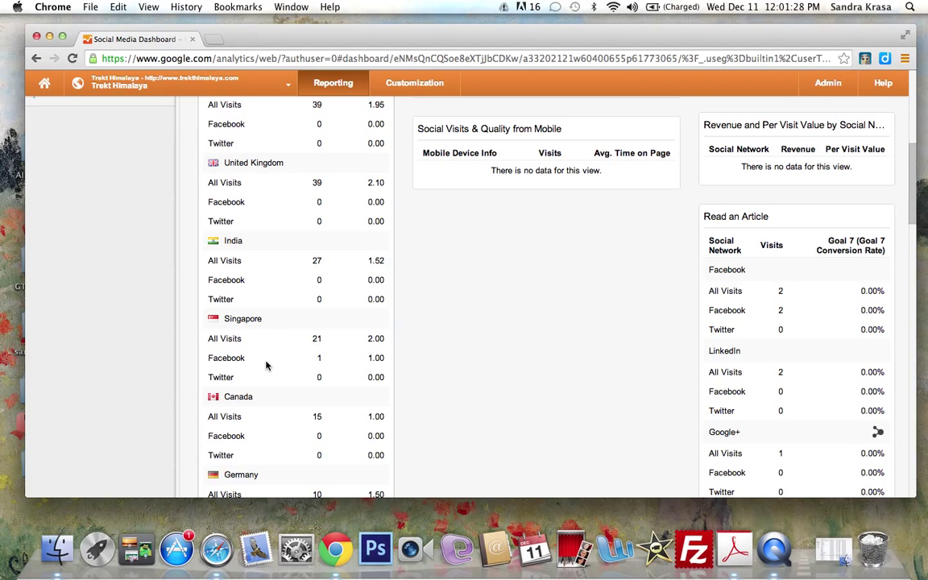
scroll(335, 363, down, 5)
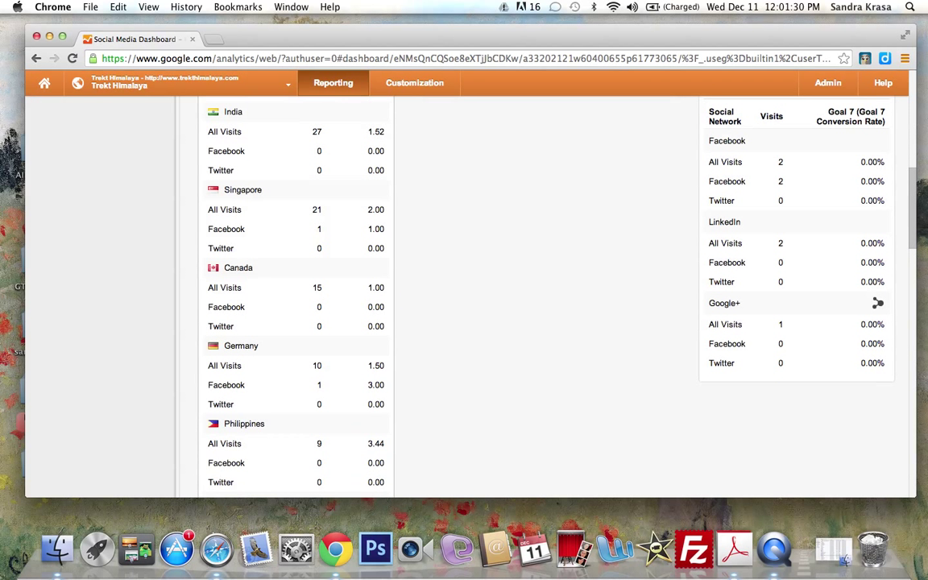
scroll(464, 290, down, 1)
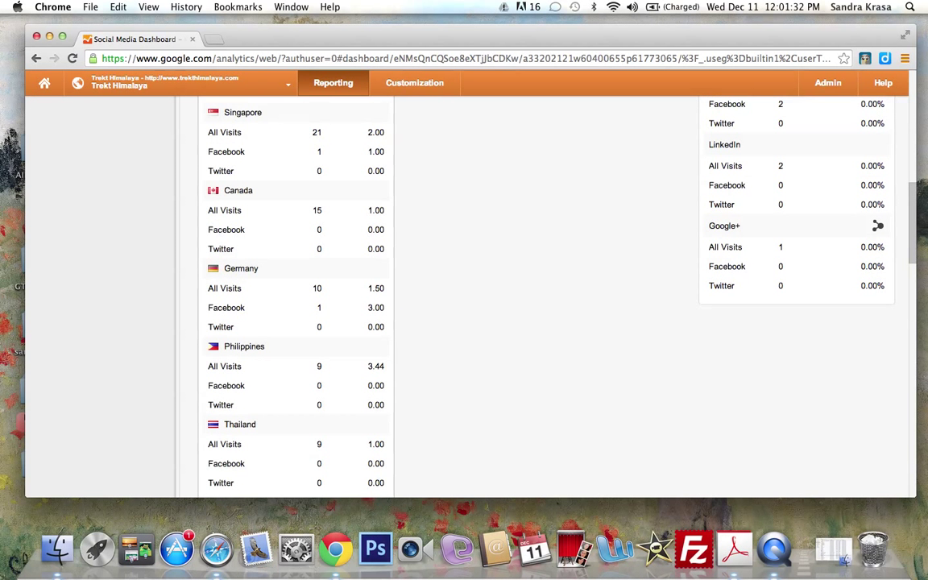
scroll(464, 290, down, 2)
scroll(464, 290, up, 1)
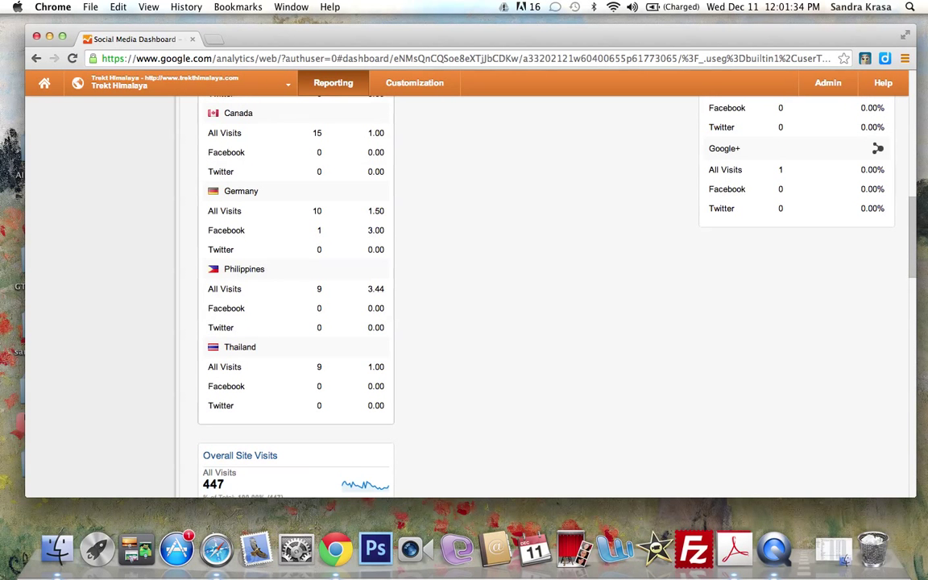
scroll(464, 290, up, 1)
scroll(464, 290, up, 3)
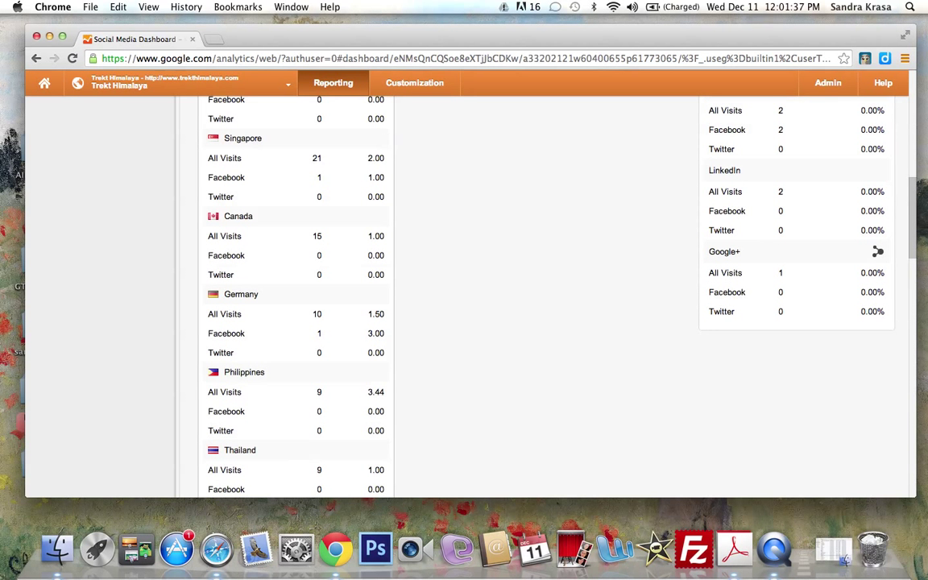
scroll(464, 290, up, 5)
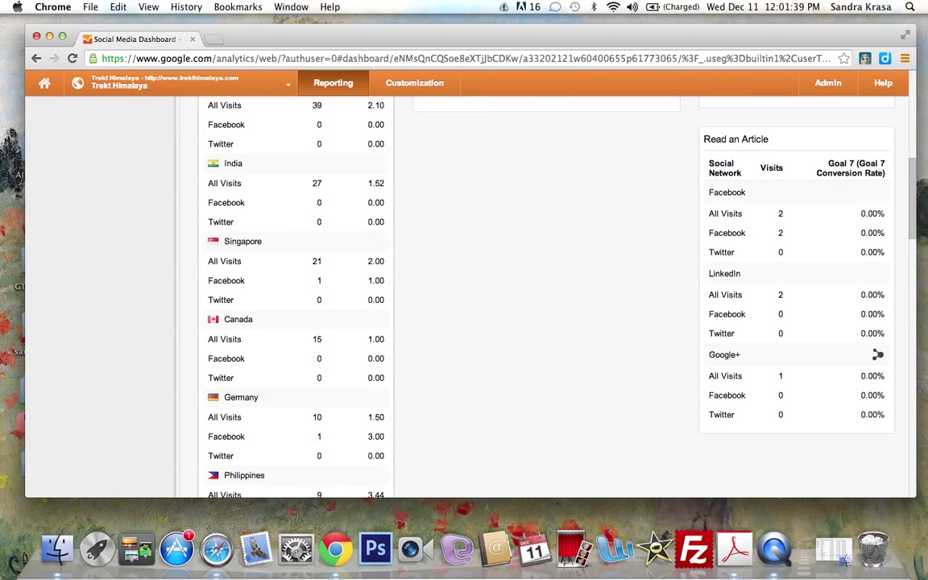
scroll(464, 290, up, 9)
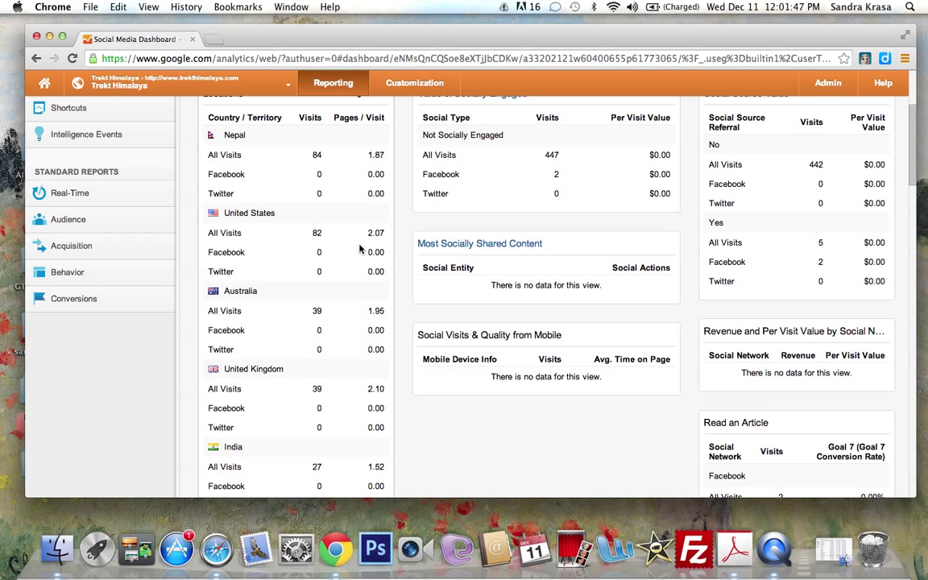
scroll(360, 250, up, 4)
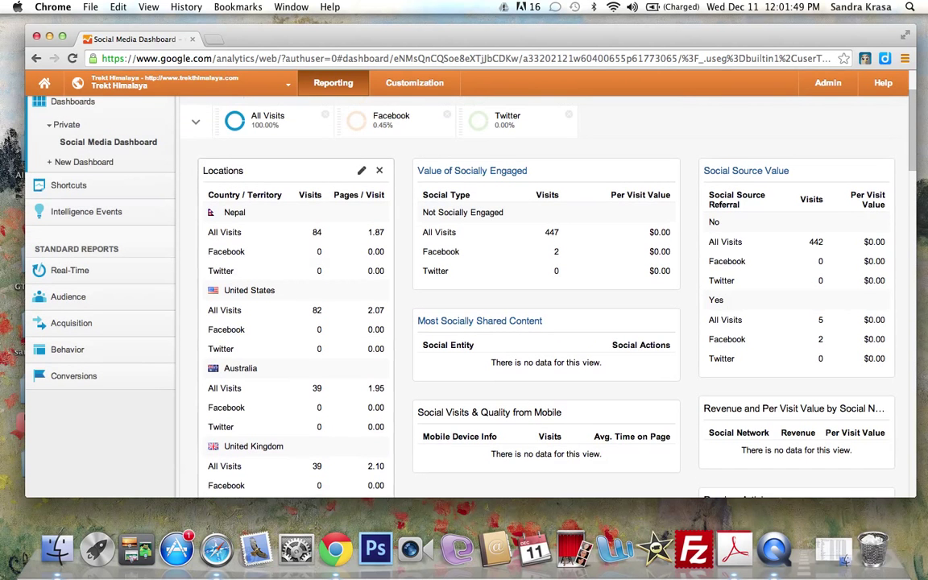
scroll(423, 262, down, 1)
scroll(423, 262, up, 1)
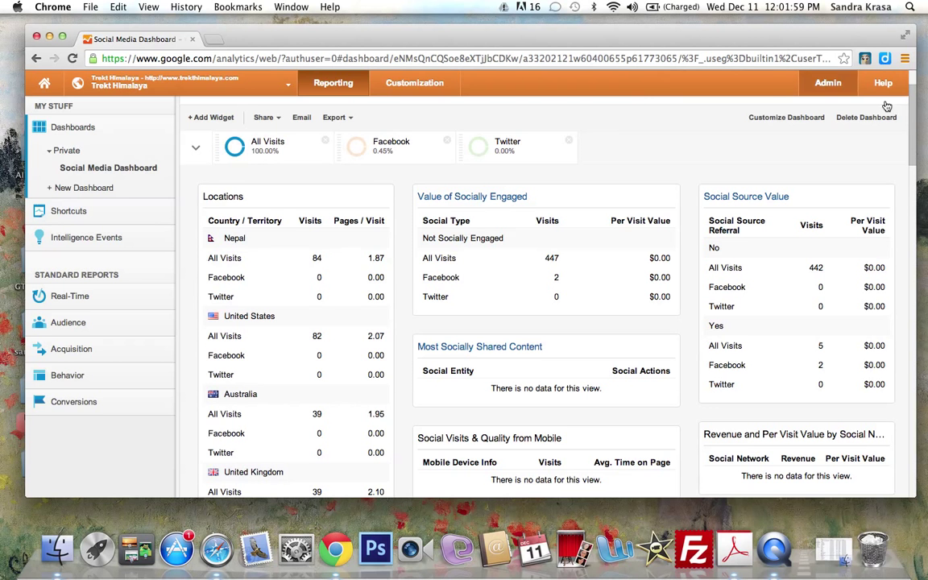
Move the Overall Site Visits widget to the middle column and New Visitor Acquisition from Social below Read an Article in the third column
drag(913, 131, 915, 269)
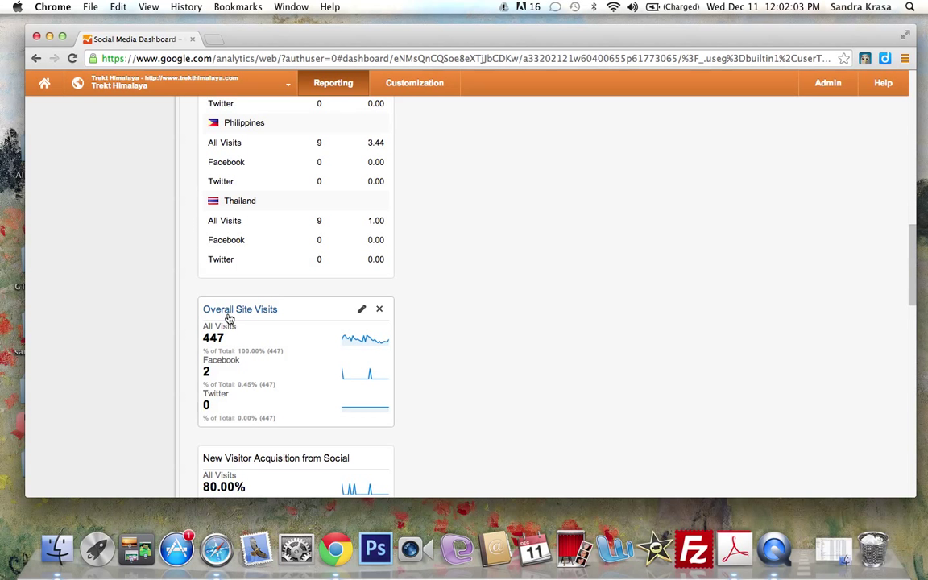
drag(230, 311, 520, 141)
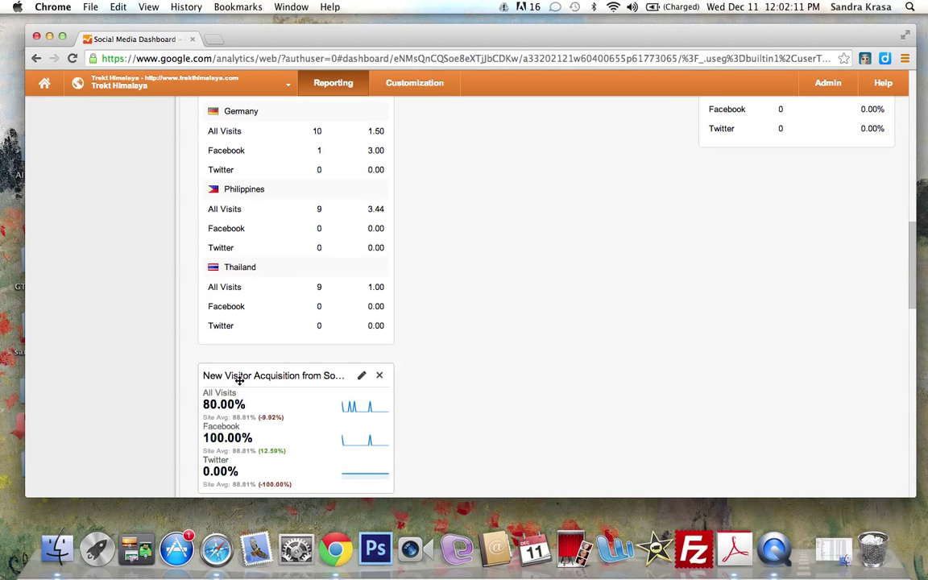
drag(241, 378, 746, 170)
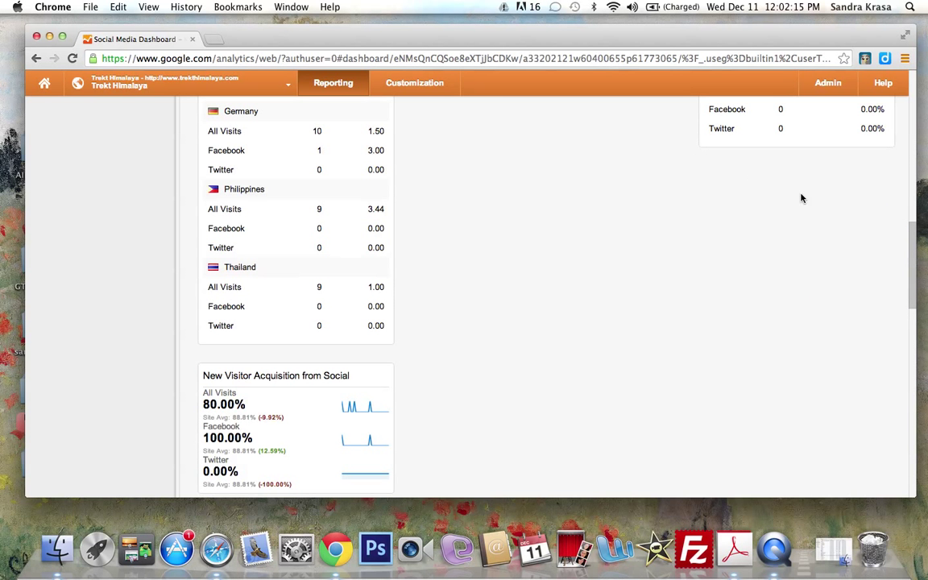
drag(309, 378, 807, 193)
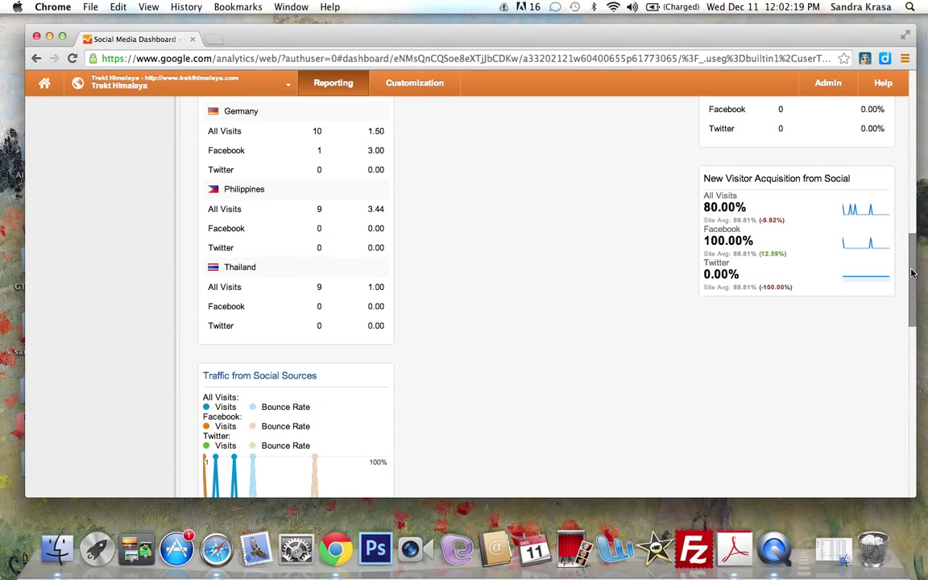
Move the Traffic from Social Sources and Offsite Social Actions vs. Site Traffic widgets to the end of the middle column
drag(913, 267, 908, 242)
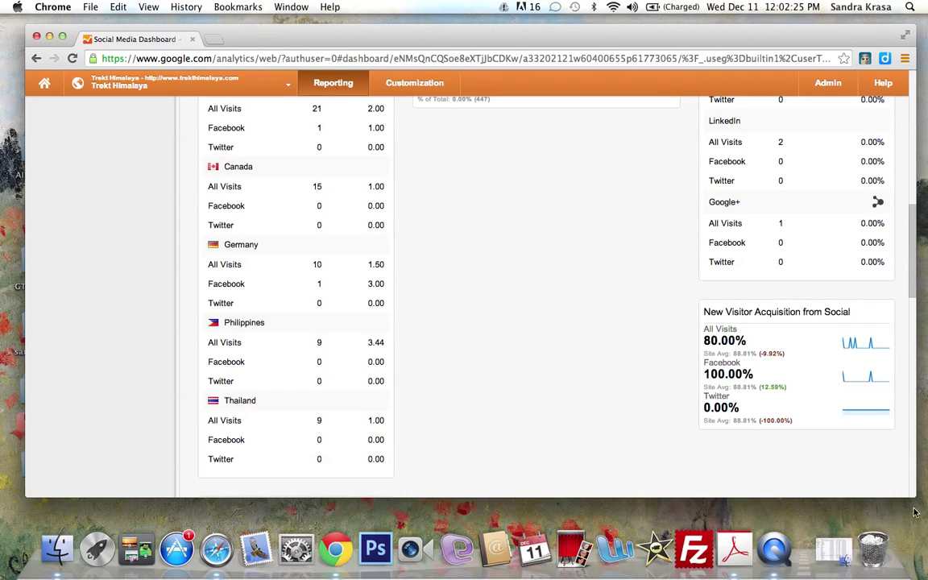
drag(913, 491, 902, 525)
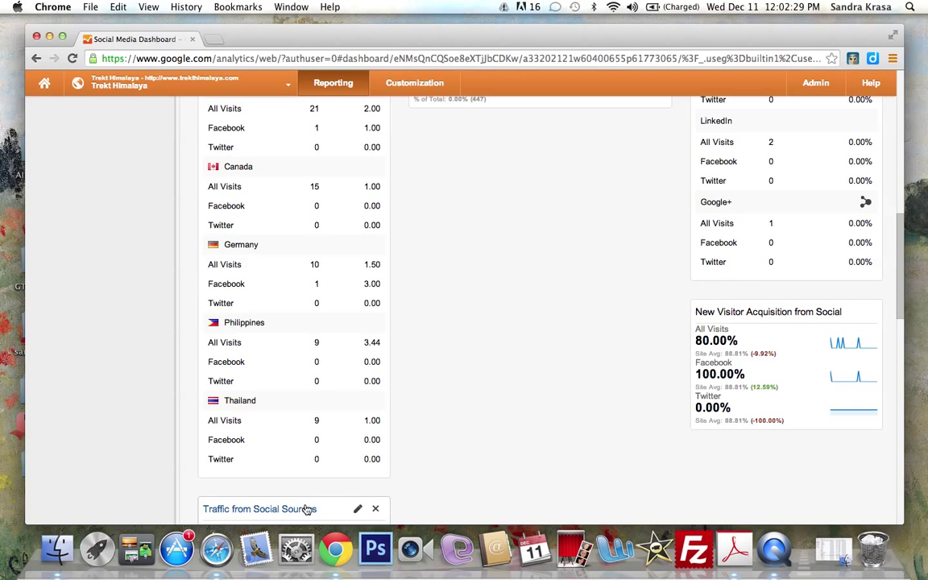
drag(305, 509, 519, 129)
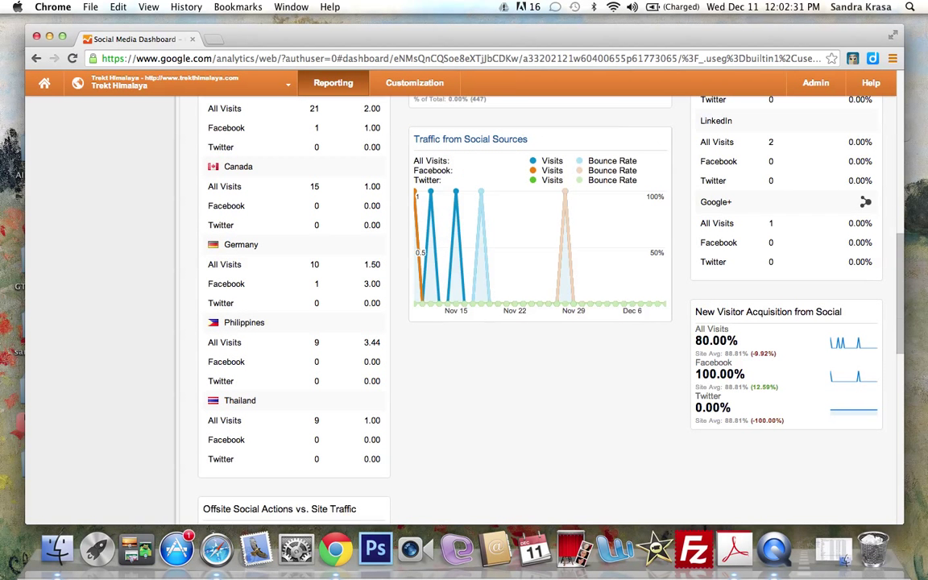
scroll(354, 335, down, 5)
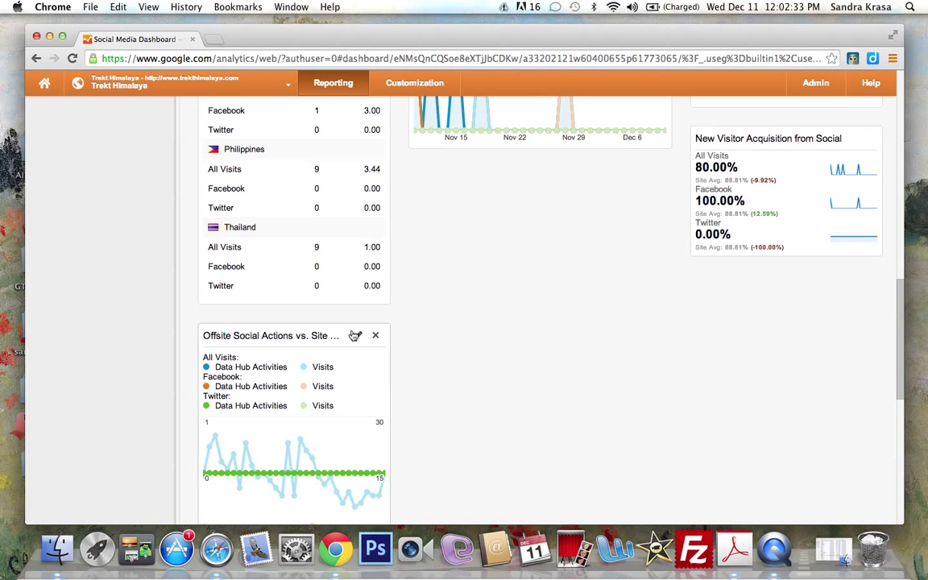
drag(336, 334, 558, 180)
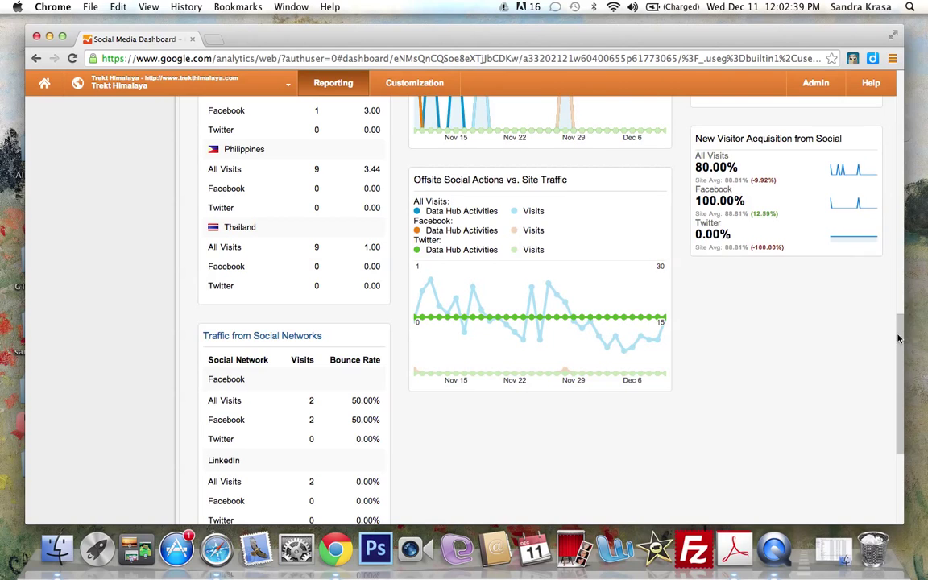
Export the Social Media Dashboard as a PDF and open the downloaded file in Acrobat
drag(898, 338, 895, 157)
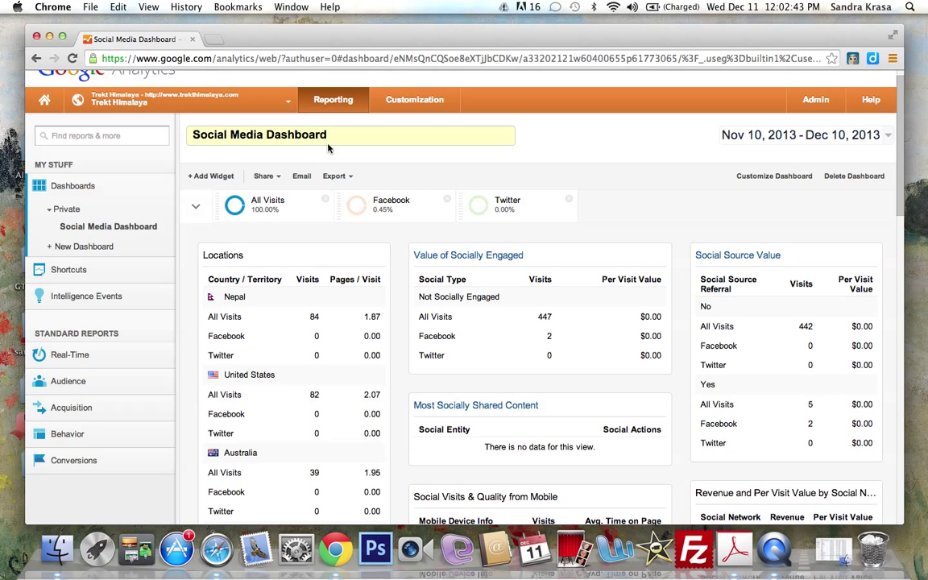
click(348, 176)
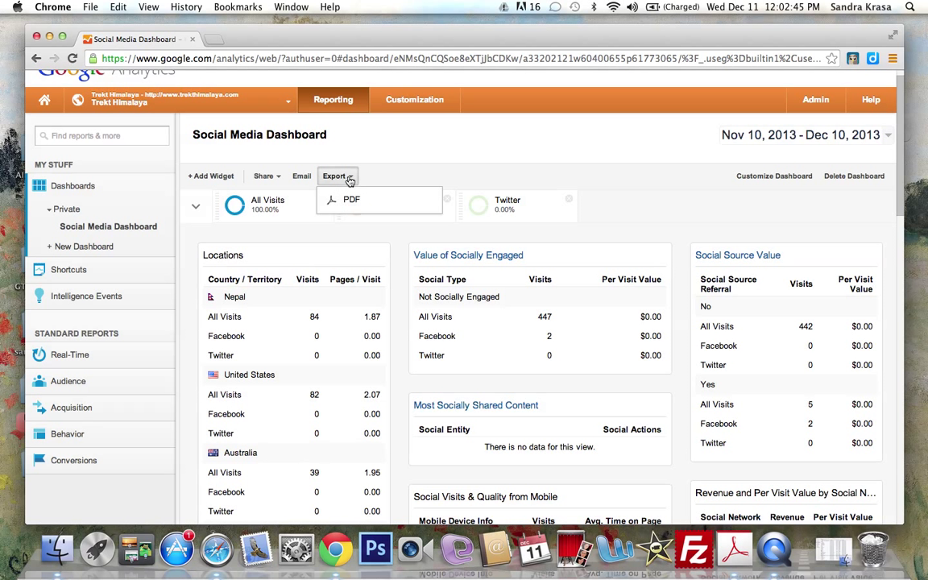
click(354, 202)
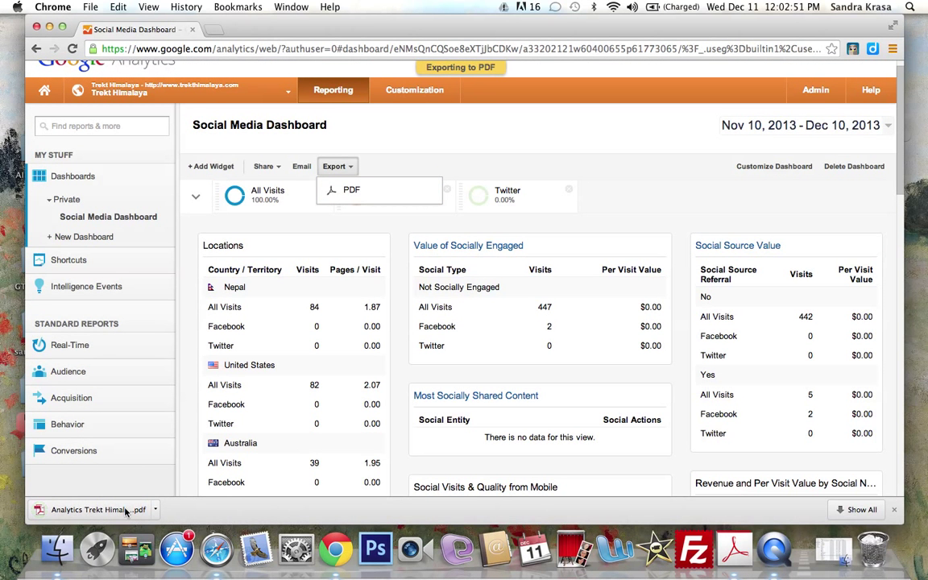
click(126, 510)
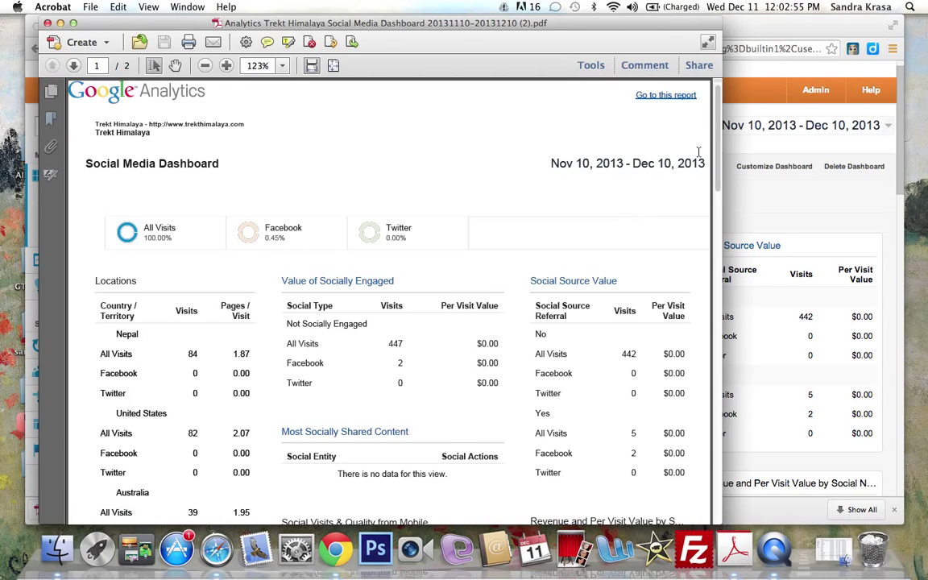
Close the exported Social Media Dashboard PDF to return to the dashboard in Chrome
drag(720, 142, 711, 119)
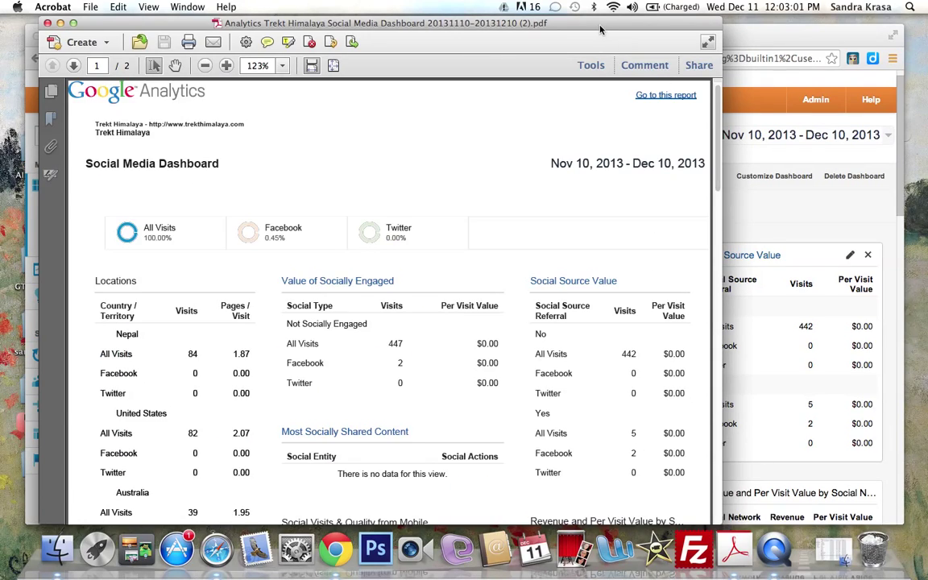
drag(599, 29, 769, 51)
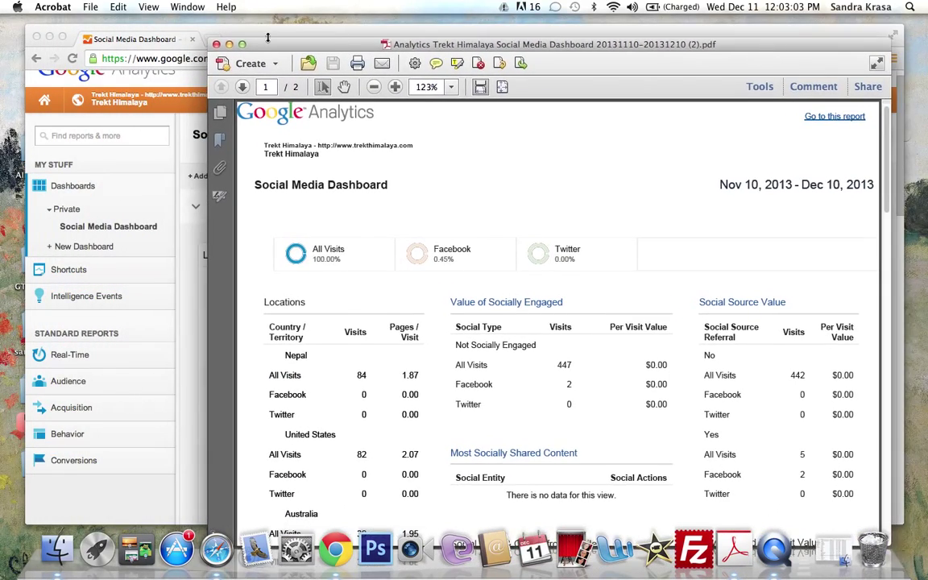
click(216, 45)
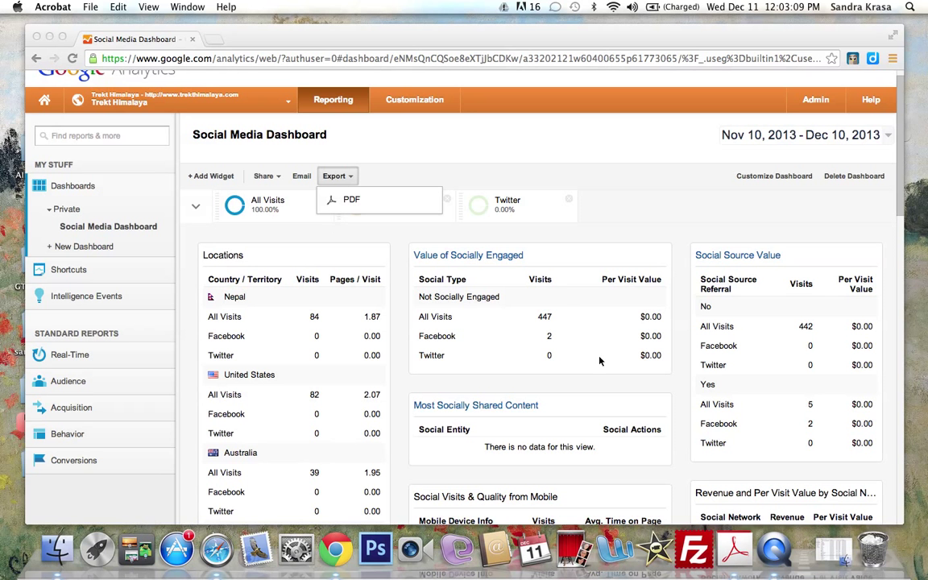
Delete the Most Socially Shared Content widget from the Social Media Dashboard
click(656, 415)
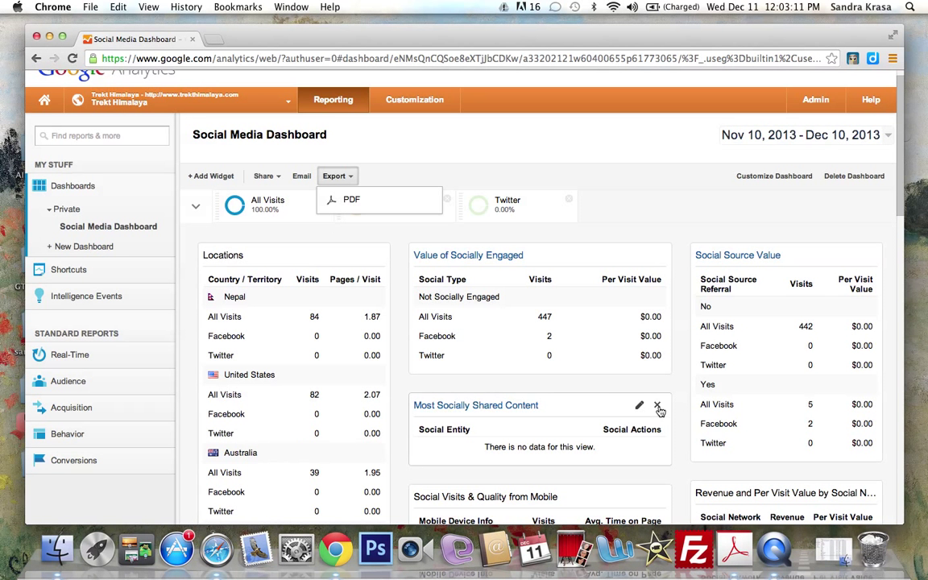
click(658, 407)
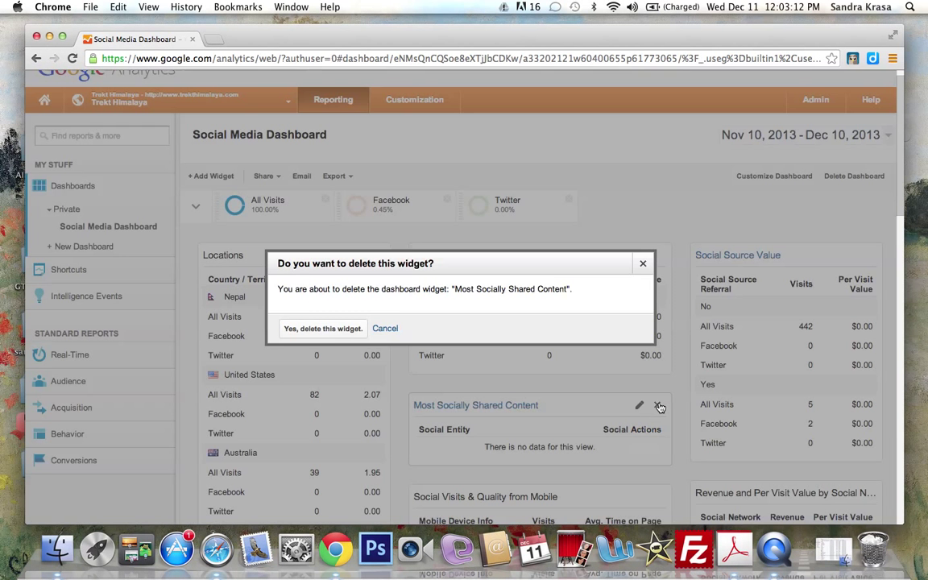
click(325, 331)
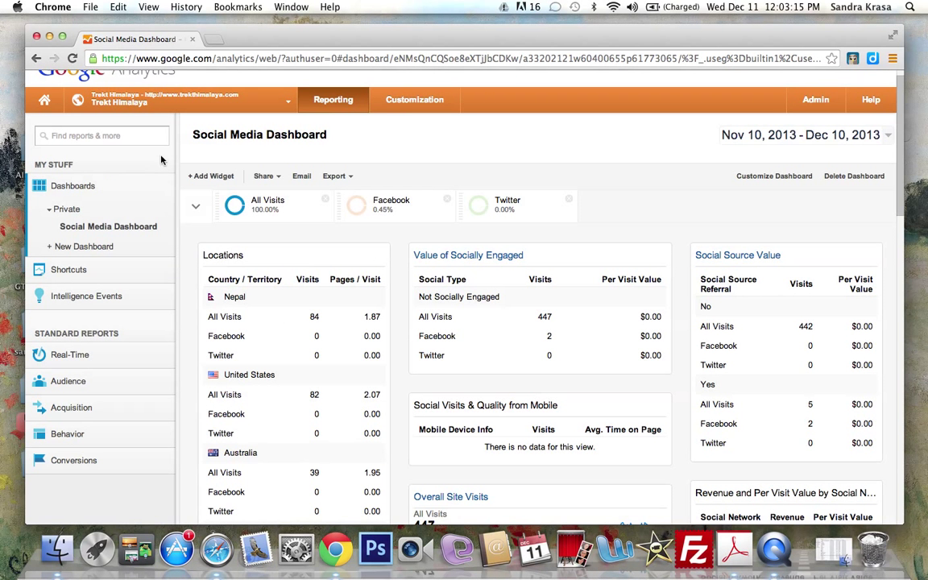
Add a standard timeline widget to the dashboard that graphs the metric Med Trek Page (Goal 2 Starts)
click(214, 176)
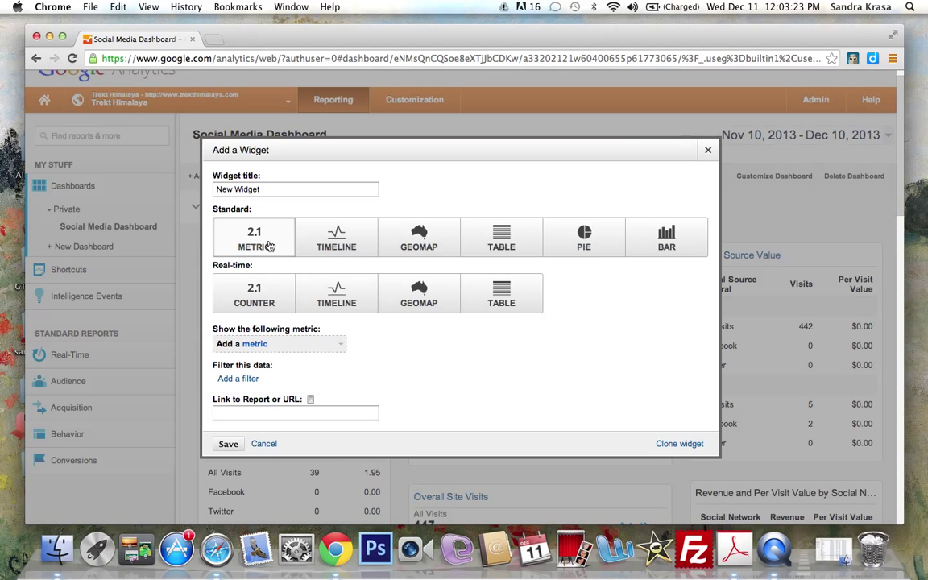
click(334, 240)
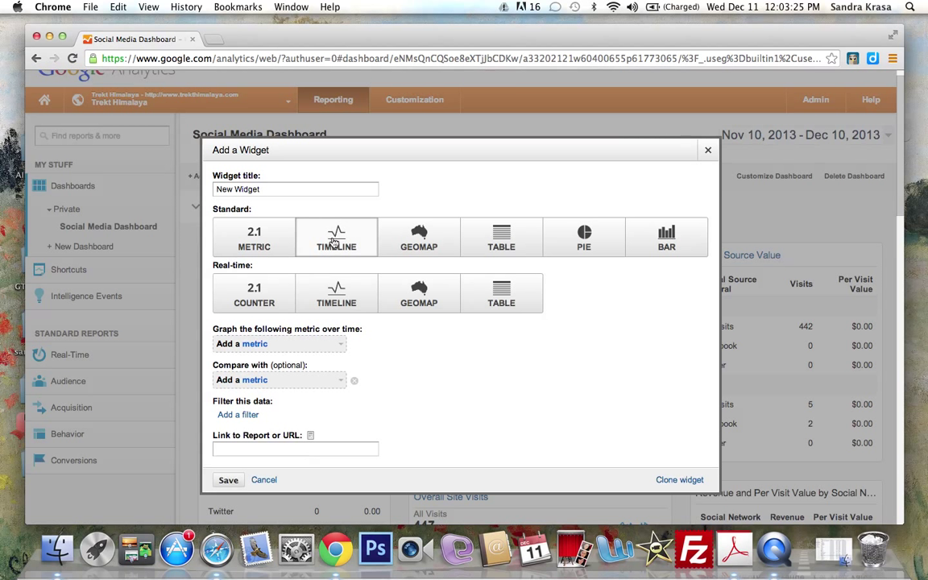
click(339, 344)
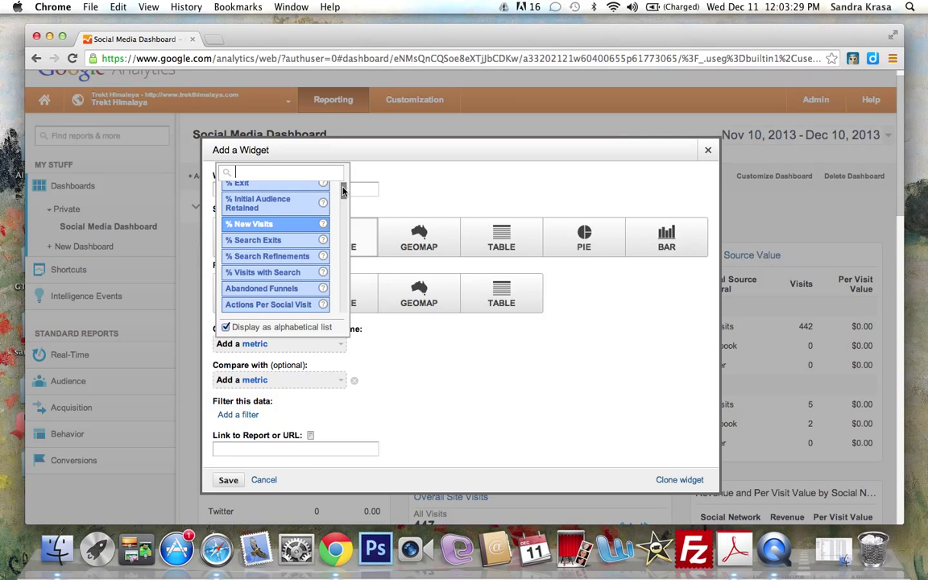
drag(343, 191, 340, 280)
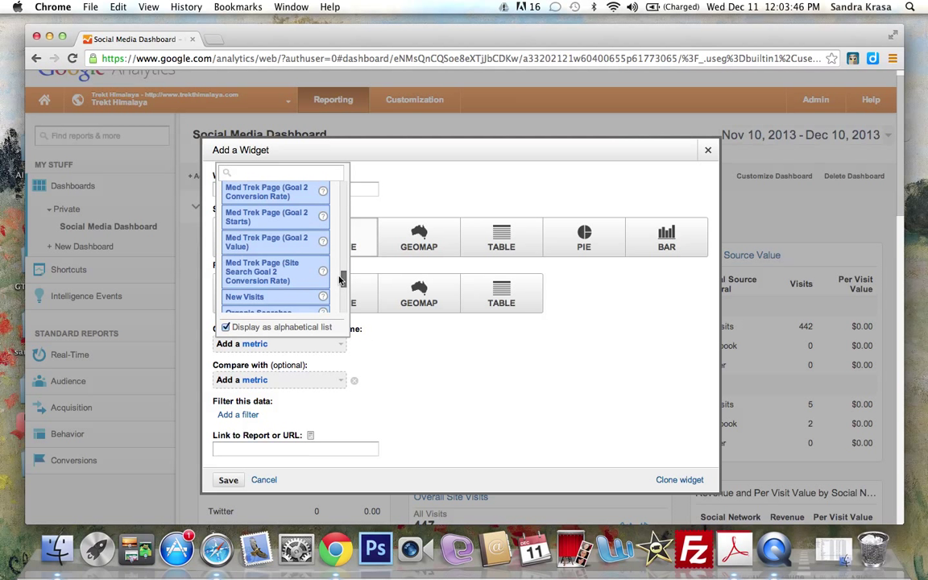
click(243, 224)
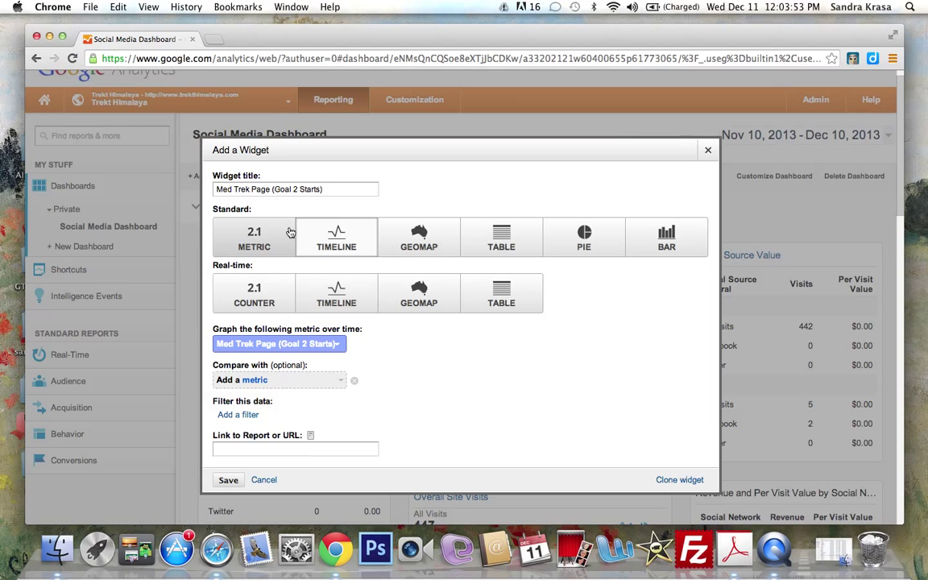
click(230, 481)
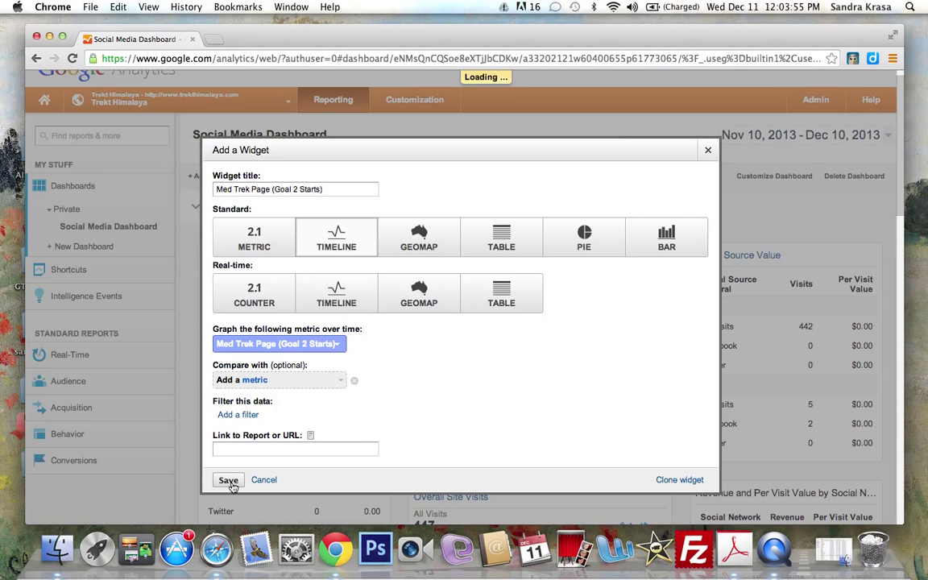
mouse_move(280, 326)
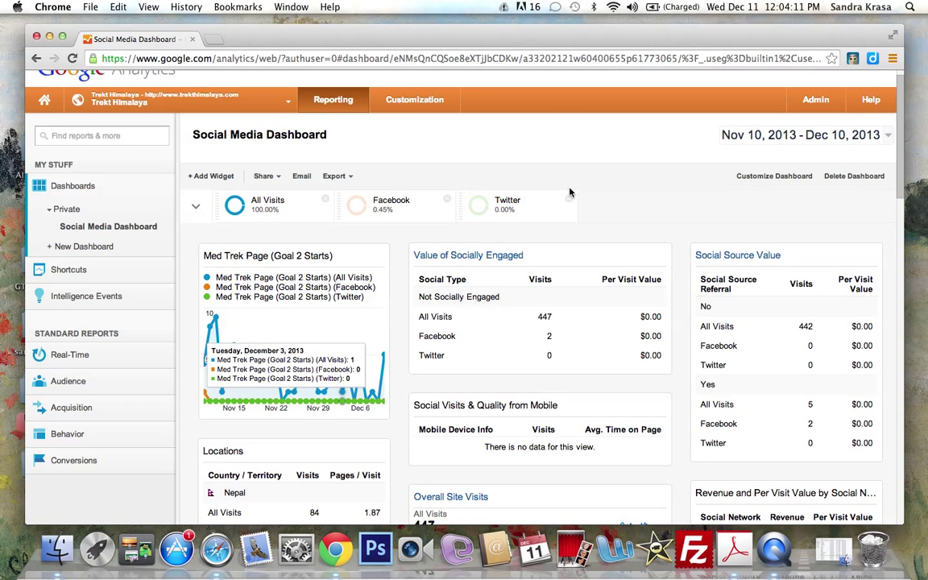
mouse_move(569, 200)
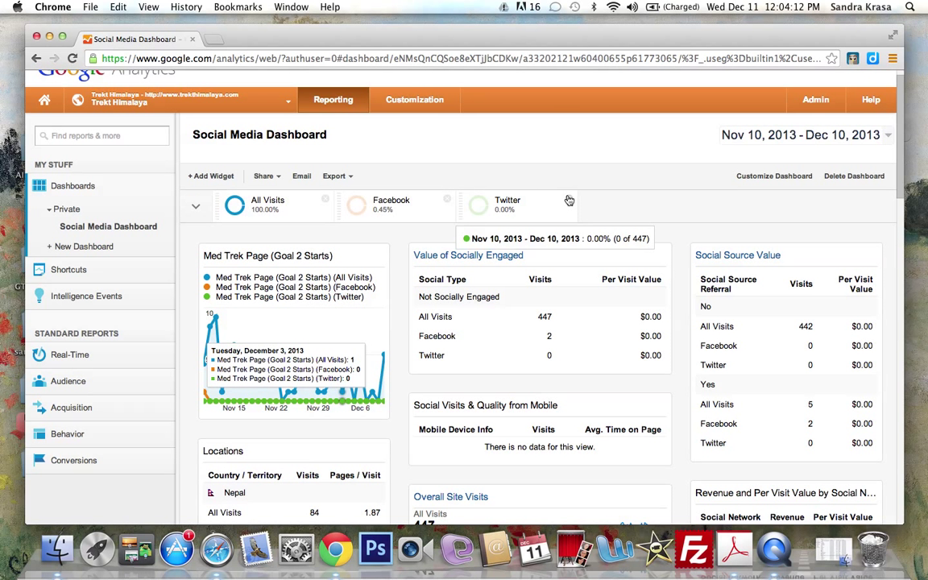
Open the Social overview report under Acquisition and go to its full Social Network report
click(64, 411)
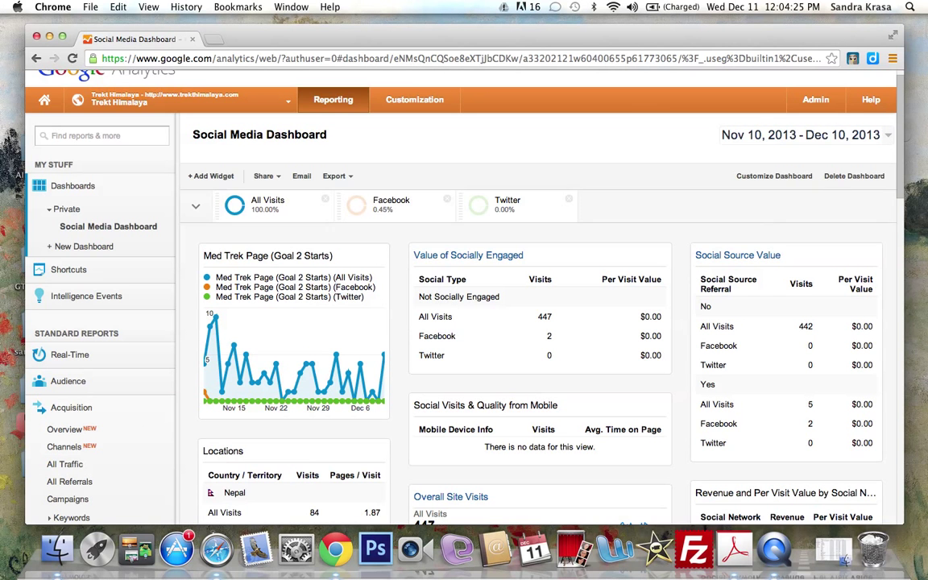
scroll(899, 115, down, 7)
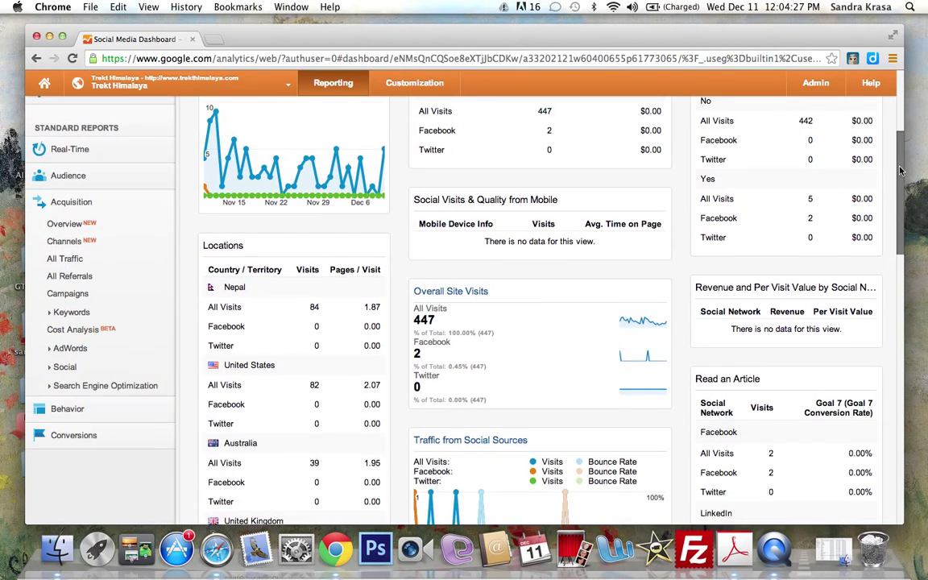
scroll(89, 332, up, 3)
click(66, 397)
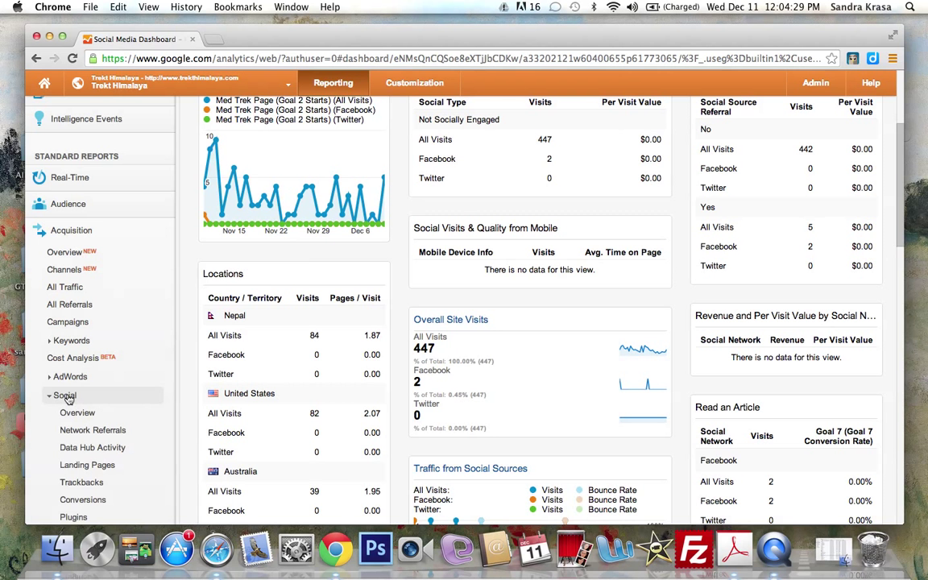
click(72, 415)
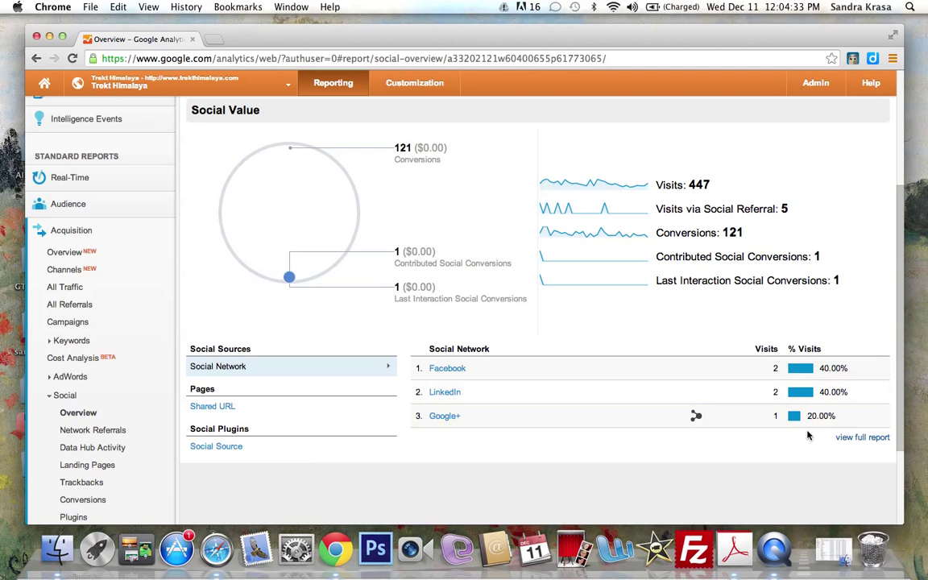
click(850, 440)
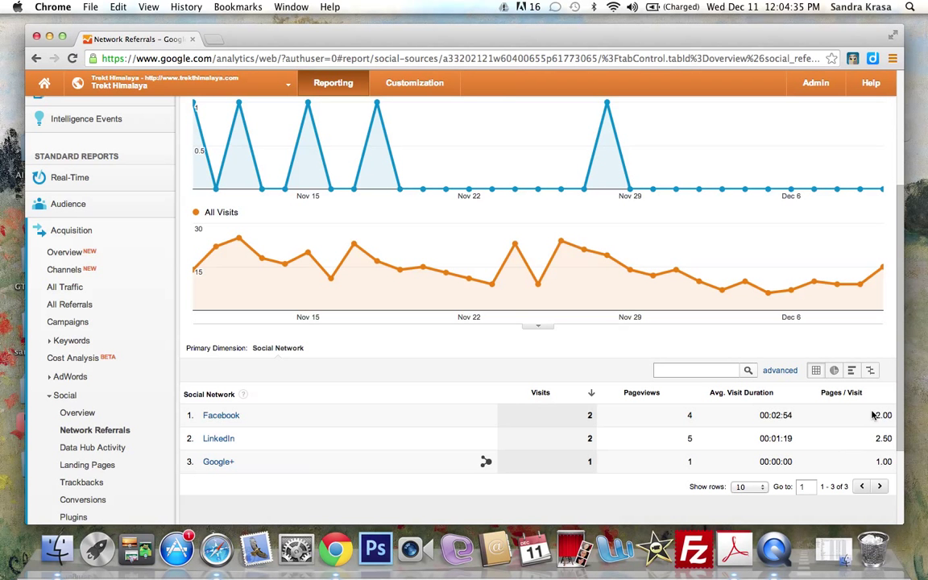
Apply the Blogger, Youtube and Facebook segments alongside All Visits in the Network Referrals report
scroll(310, 258, up, 5)
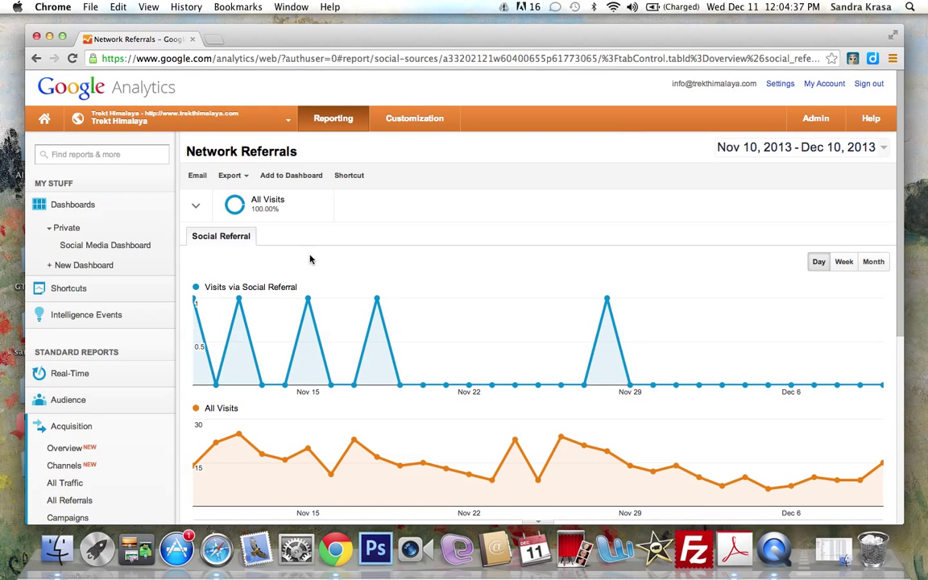
click(229, 175)
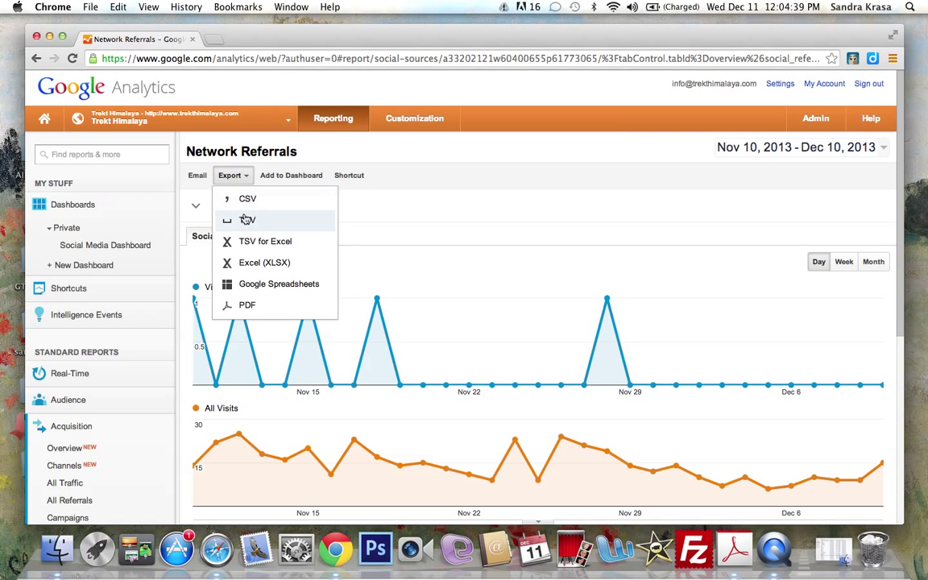
click(854, 199)
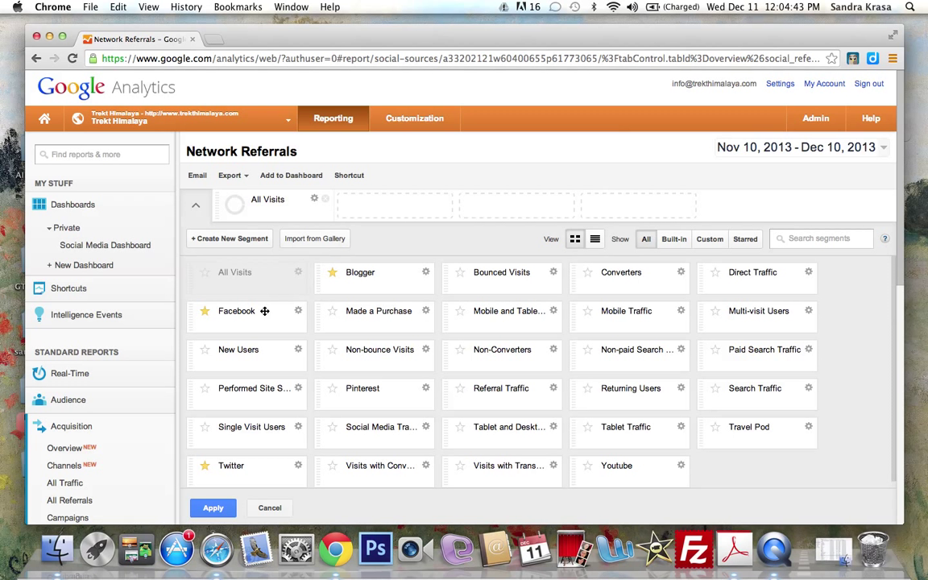
drag(385, 276, 397, 201)
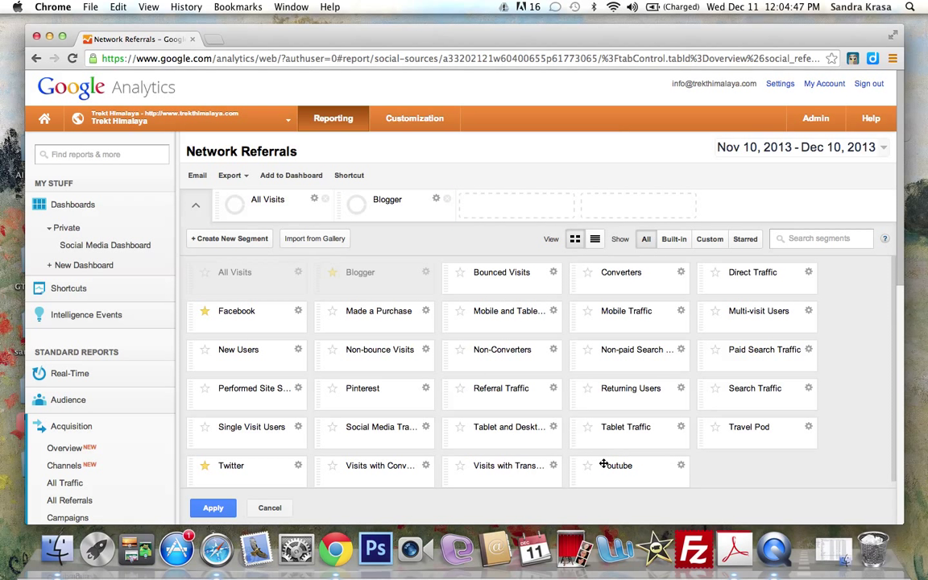
drag(610, 476, 501, 205)
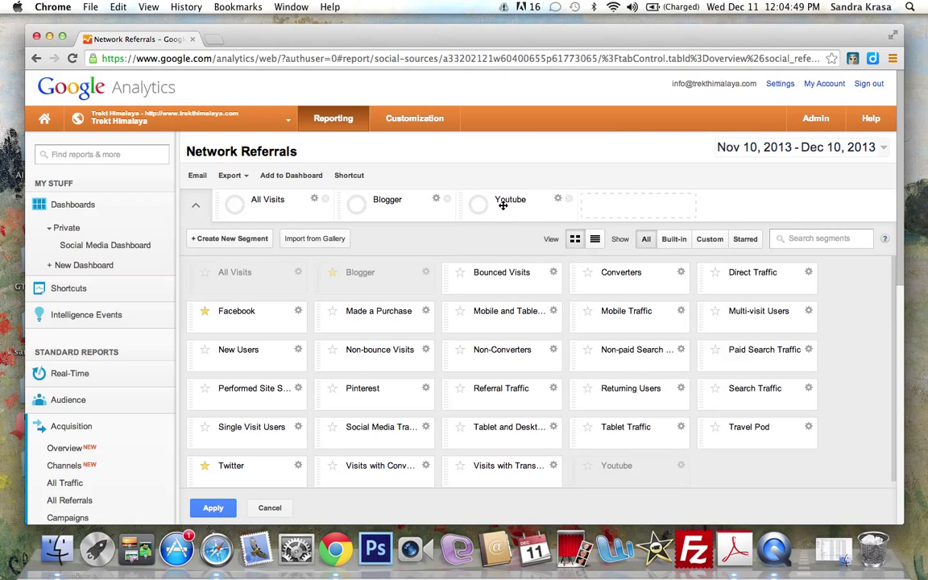
drag(241, 319, 600, 208)
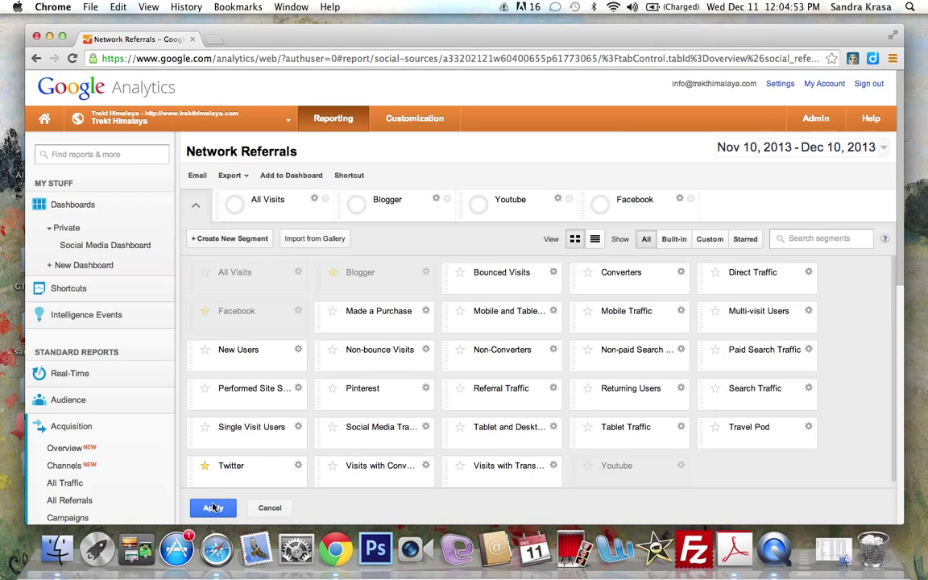
click(211, 508)
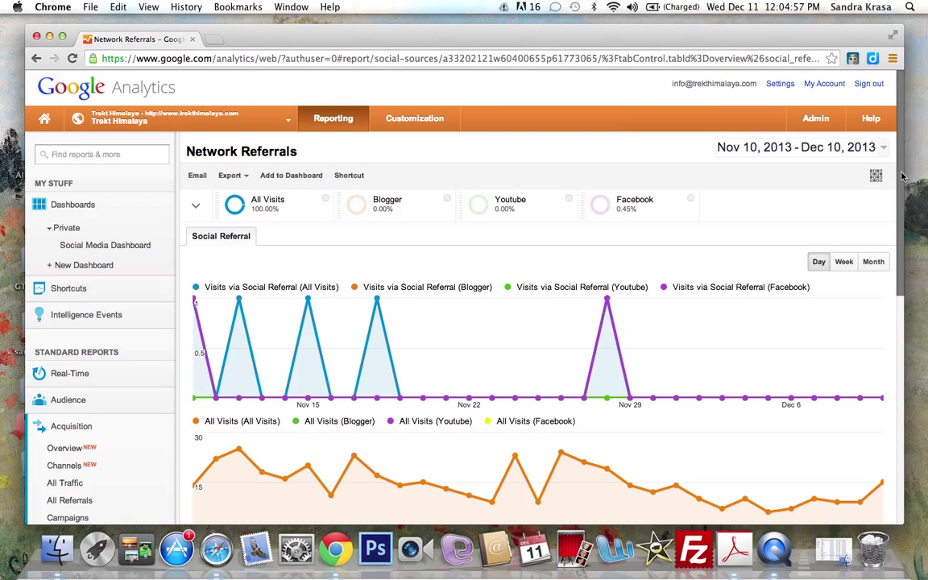
Export the Network Referrals report as a PDF, open the downloaded file in Acrobat and review its charts and per-network table
drag(903, 175, 889, 160)
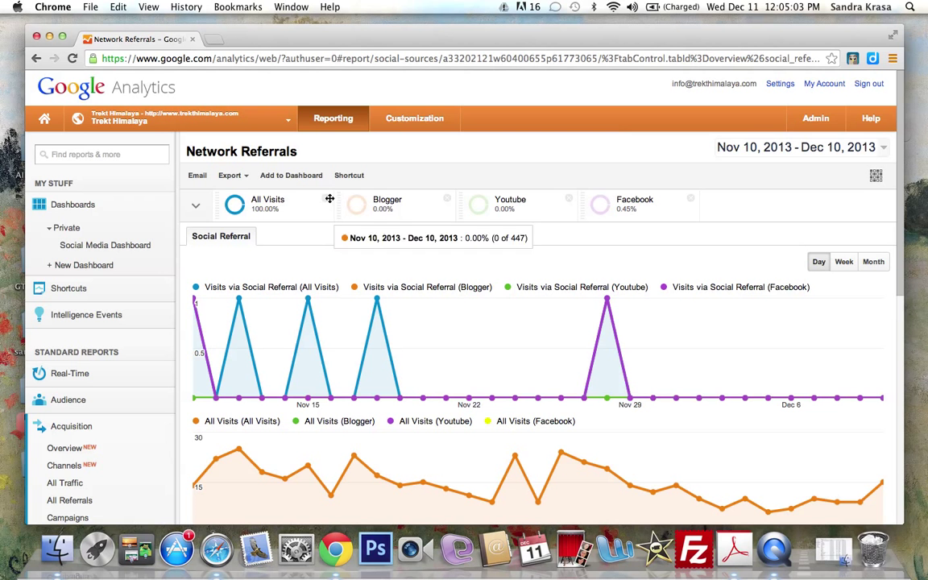
click(231, 175)
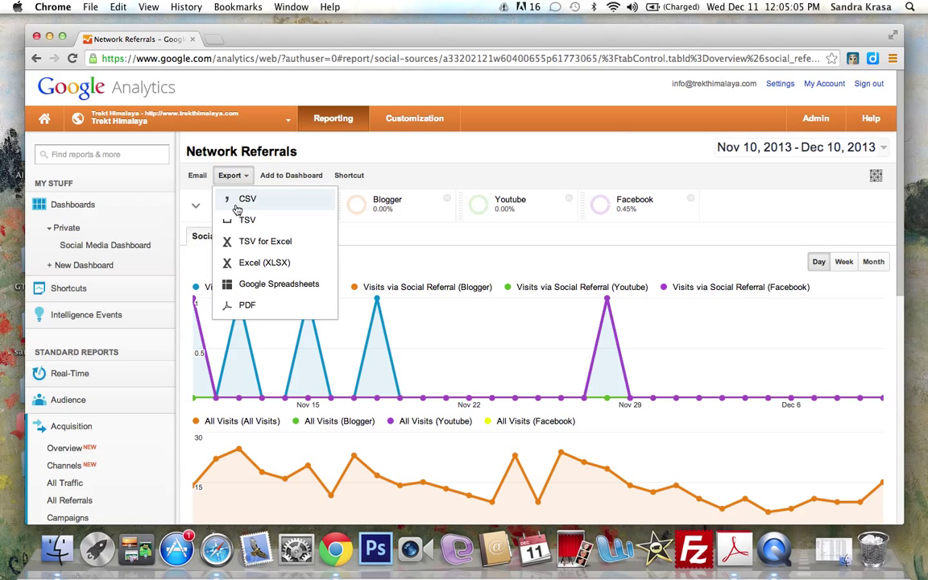
click(246, 304)
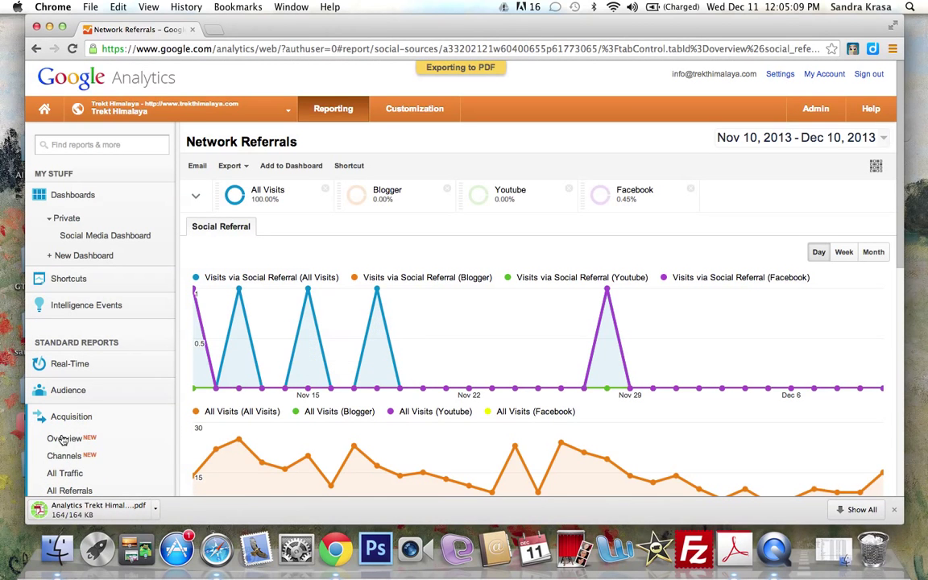
click(132, 514)
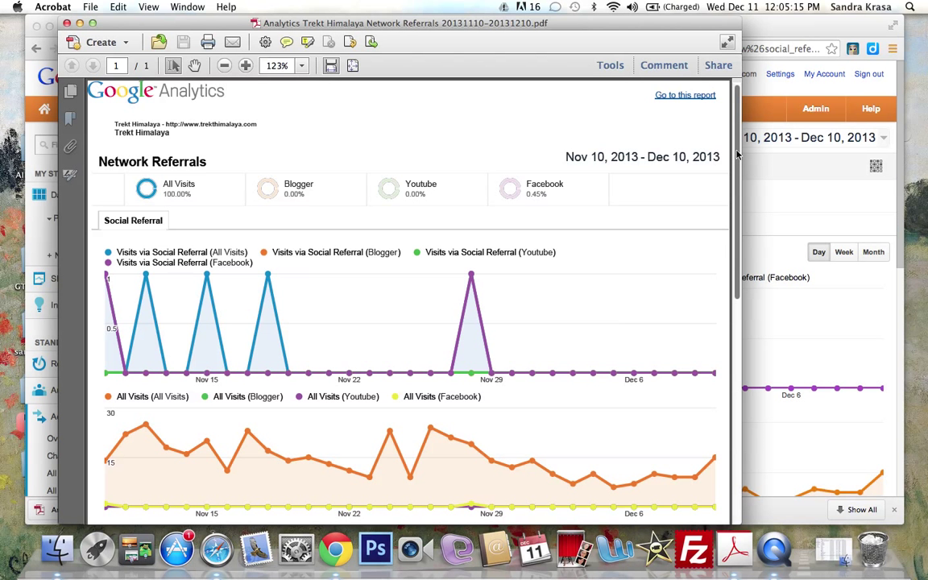
drag(736, 155, 734, 303)
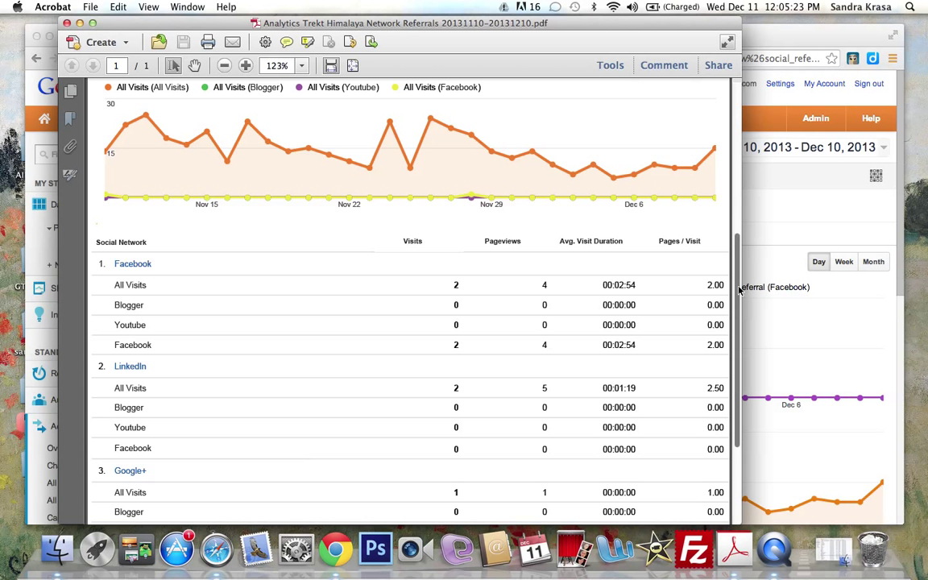
scroll(741, 312, down, 3)
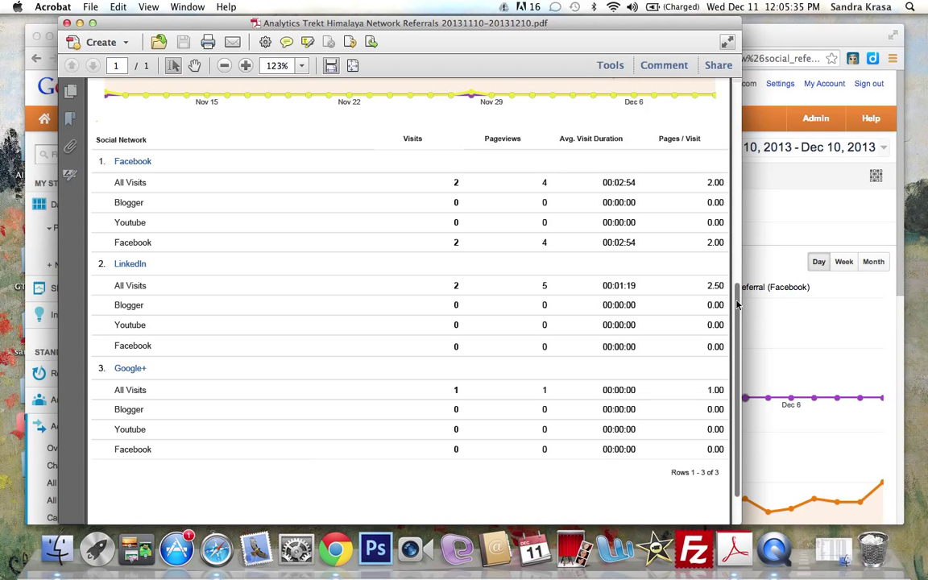
drag(734, 303, 727, 115)
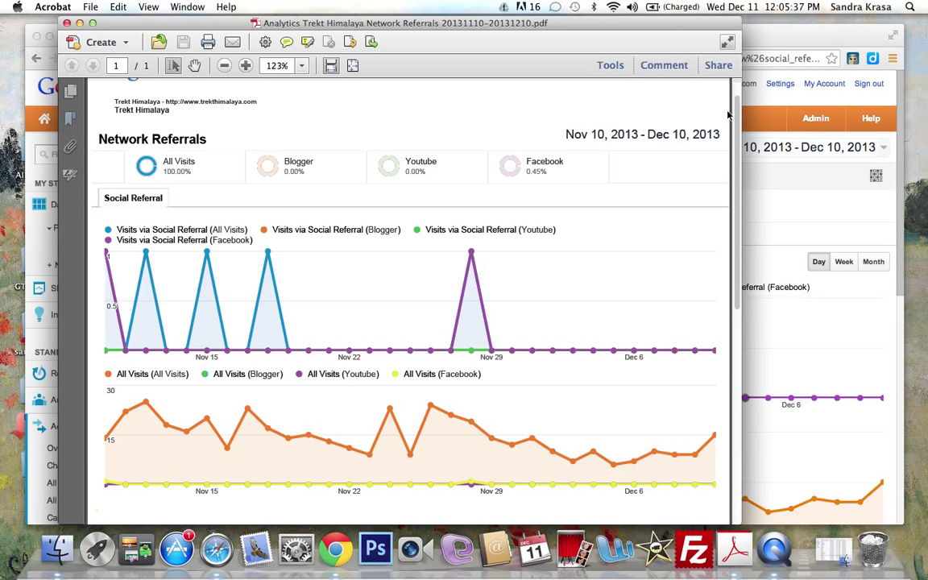